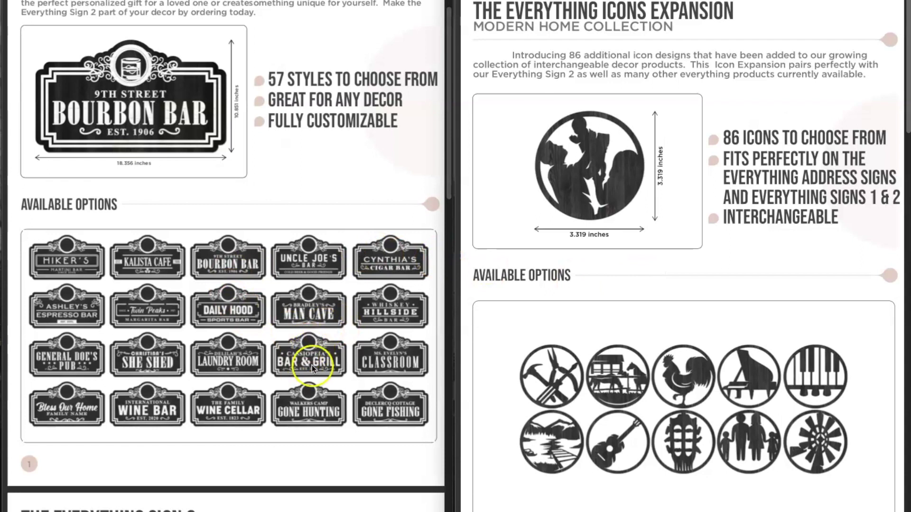
- Browse the available icon designs in the Everything Icons Expansion catalogue
left_click_drag(904, 98, 901, 247)
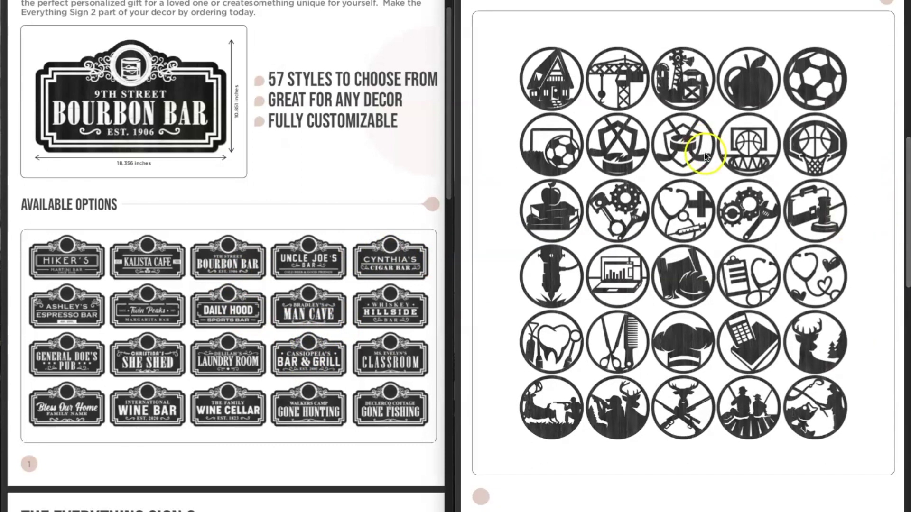
left_click_drag(903, 167, 899, 294)
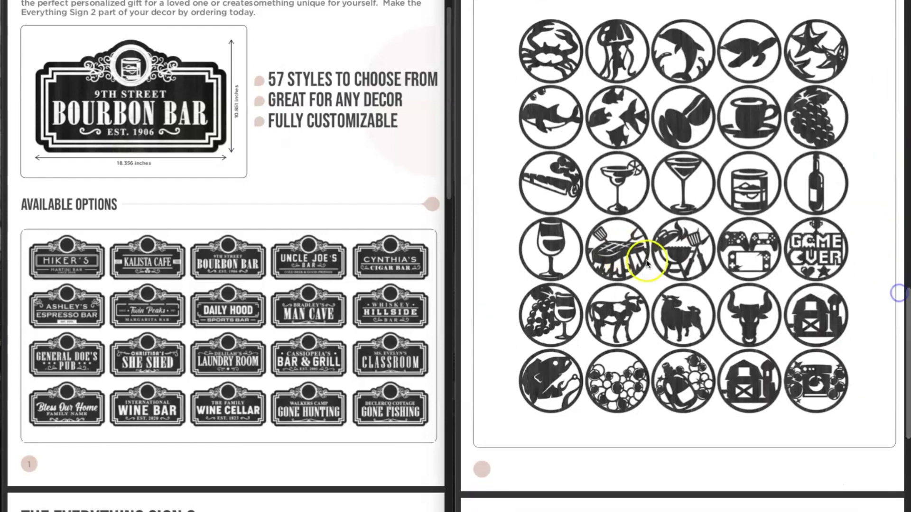
left_click(181, 286)
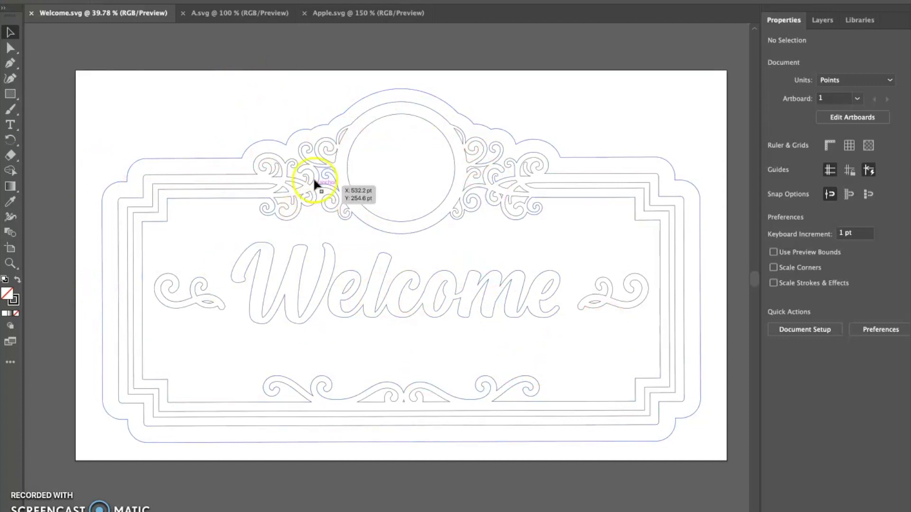
- Look over the icon artwork in A.svg and Apple.svg
left_click(232, 20)
left_click(338, 13)
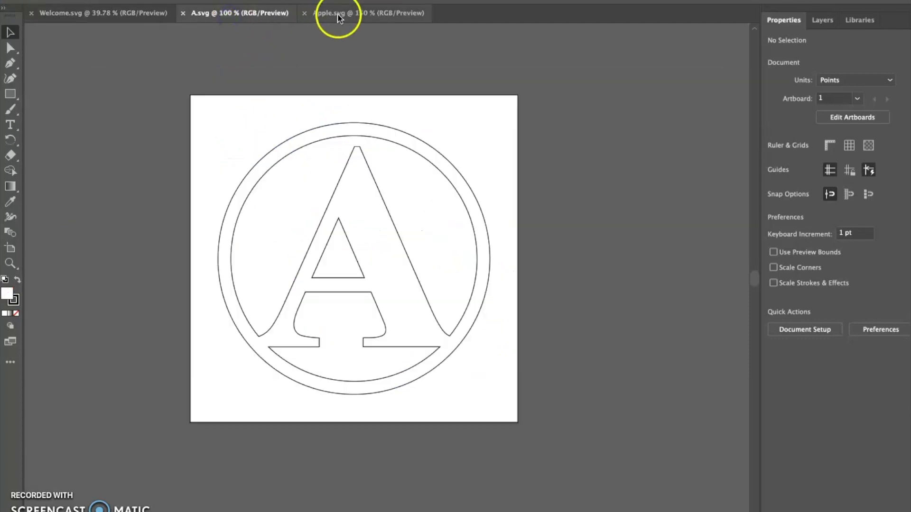
left_click(246, 19)
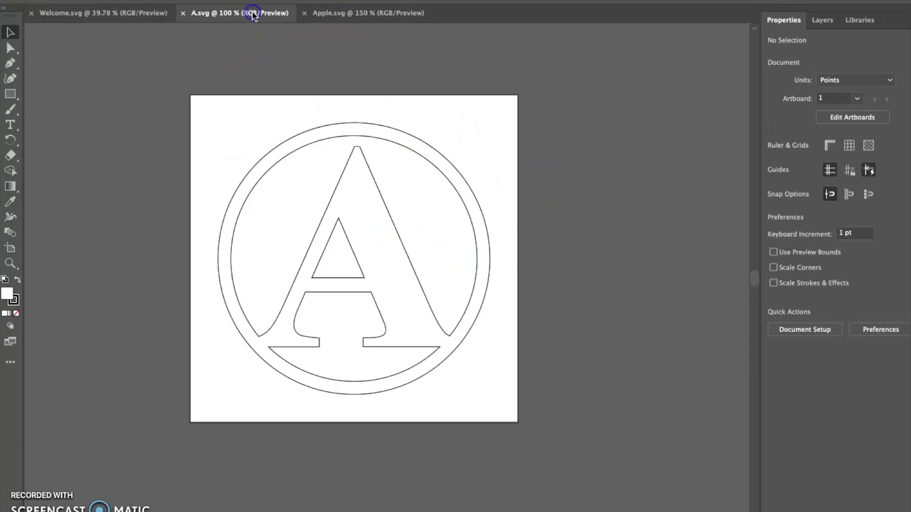
left_click(344, 16)
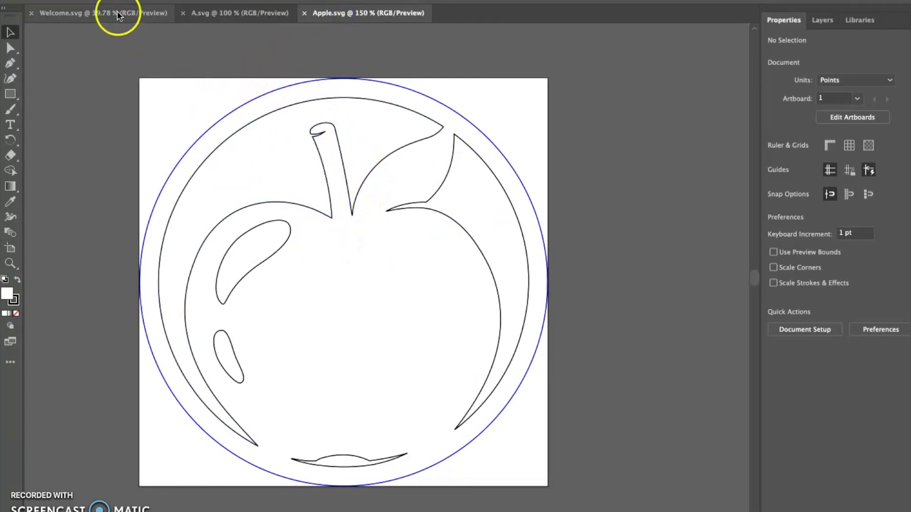
- Delete the inner circle of the round emblem above the lettering in Welcome.svg
left_click(95, 15)
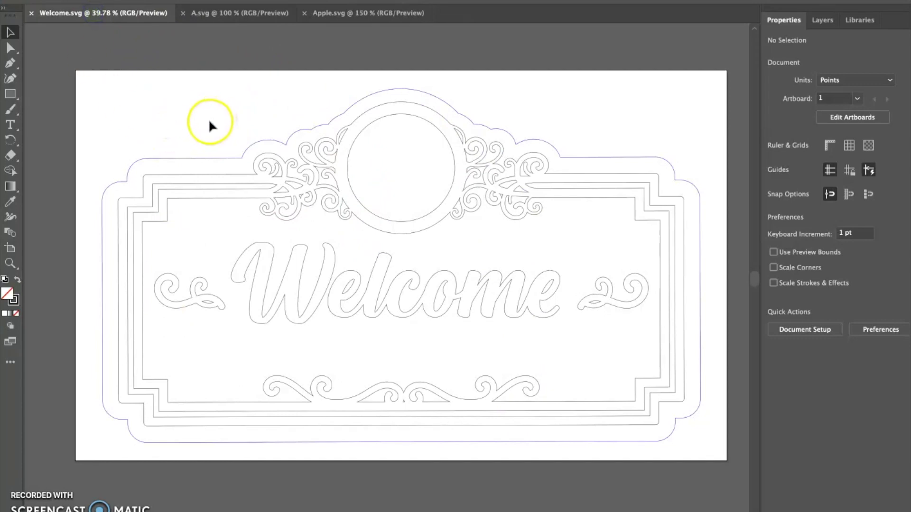
left_click(382, 120)
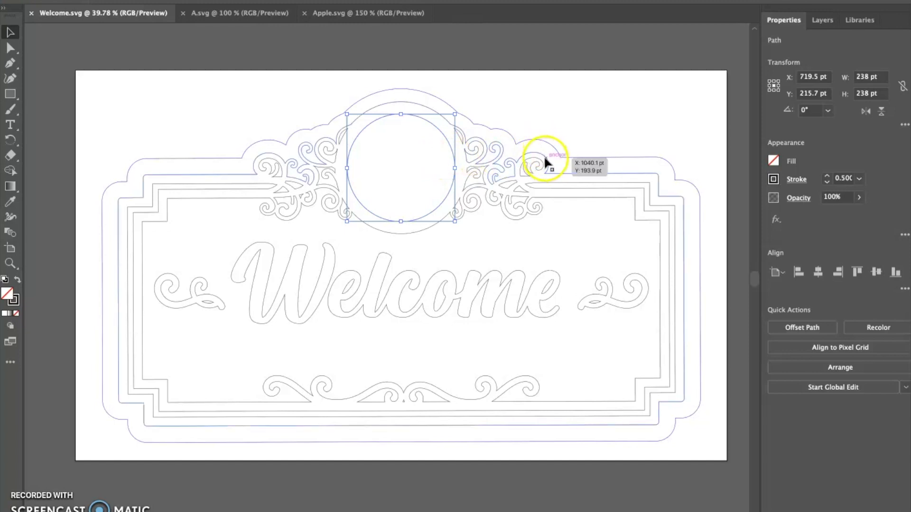
key("Delete")
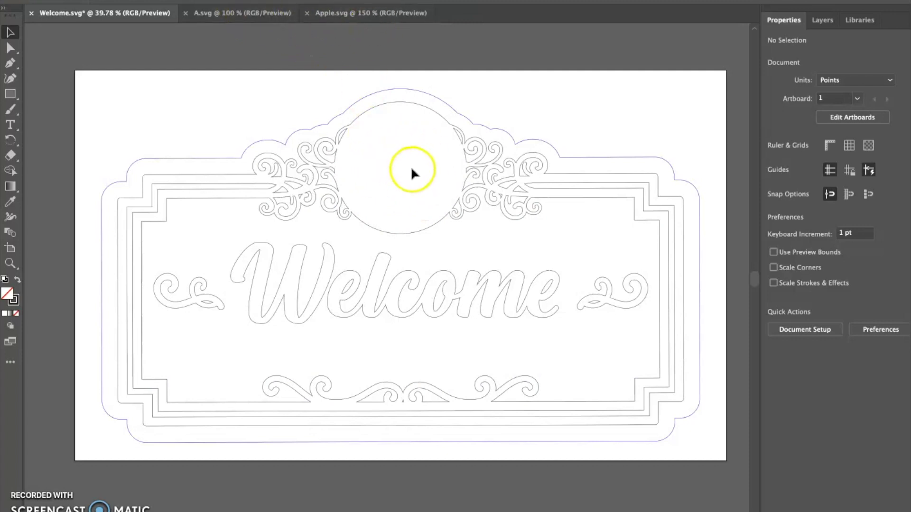
- Delete the outer blue circle around the apple in Apple.svg
left_click(346, 13)
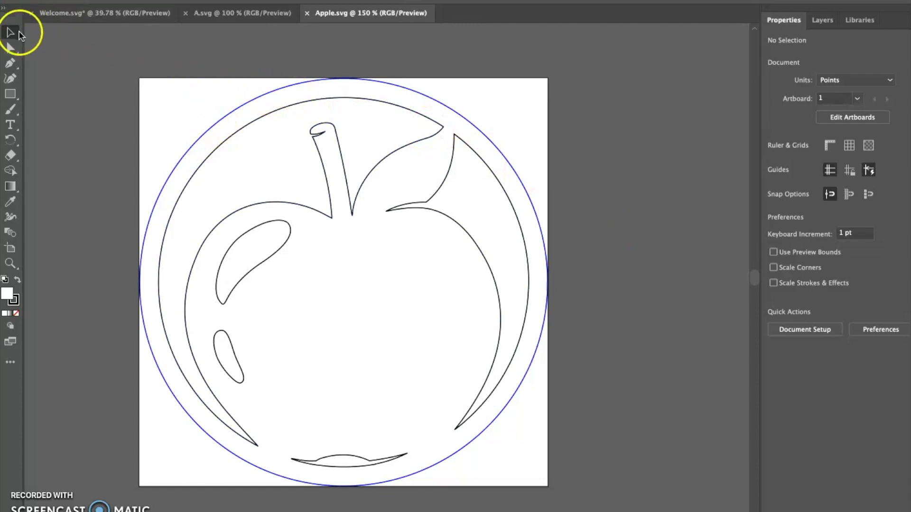
left_click(220, 119)
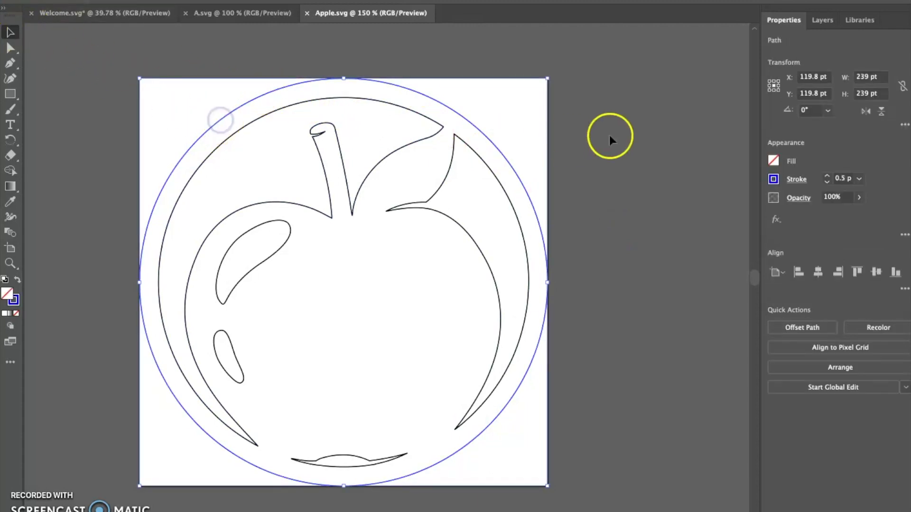
key("Delete")
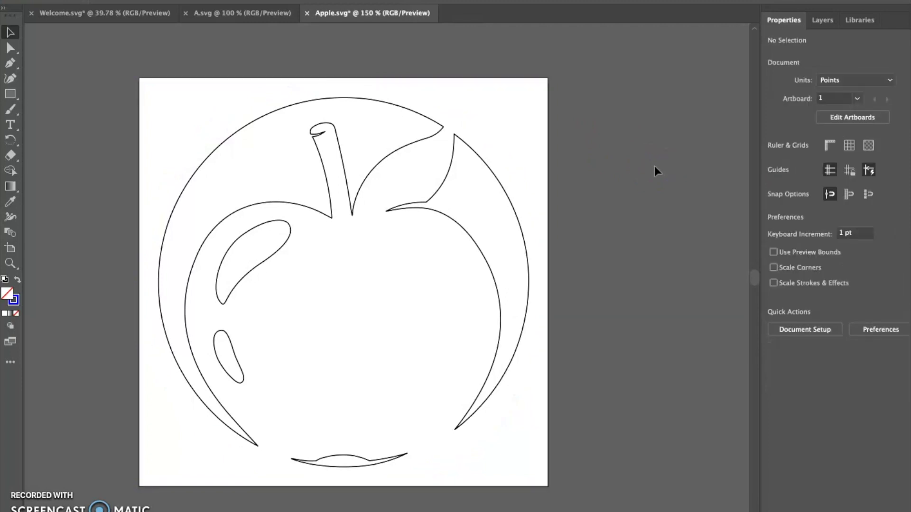
- Select the grouped apple artwork and shift it slightly upward on its artboard
left_click(400, 148)
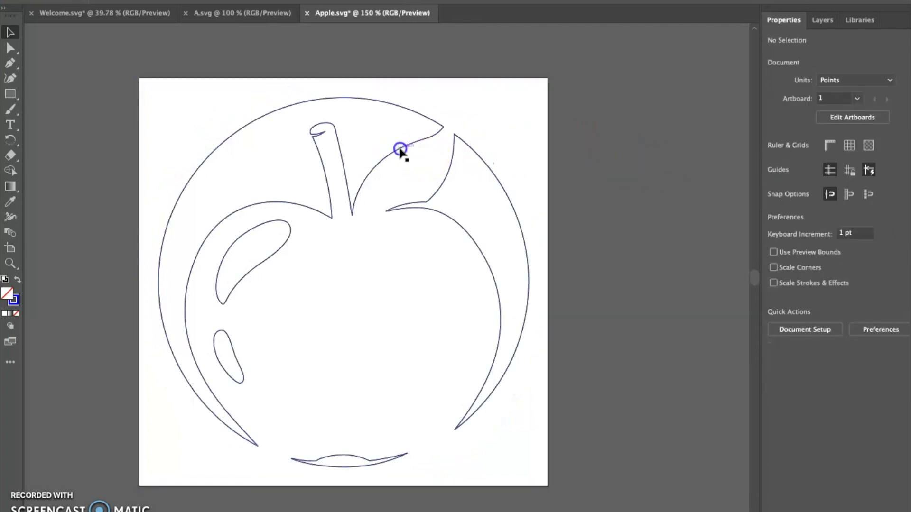
mouse_move(379, 160)
left_mouse_down()
mouse_move(372, 179)
mouse_move(377, 153)
left_mouse_up()
left_click(605, 207)
mouse_move(451, 212)
left_mouse_down()
mouse_move(452, 238)
mouse_move(453, 216)
left_mouse_up()
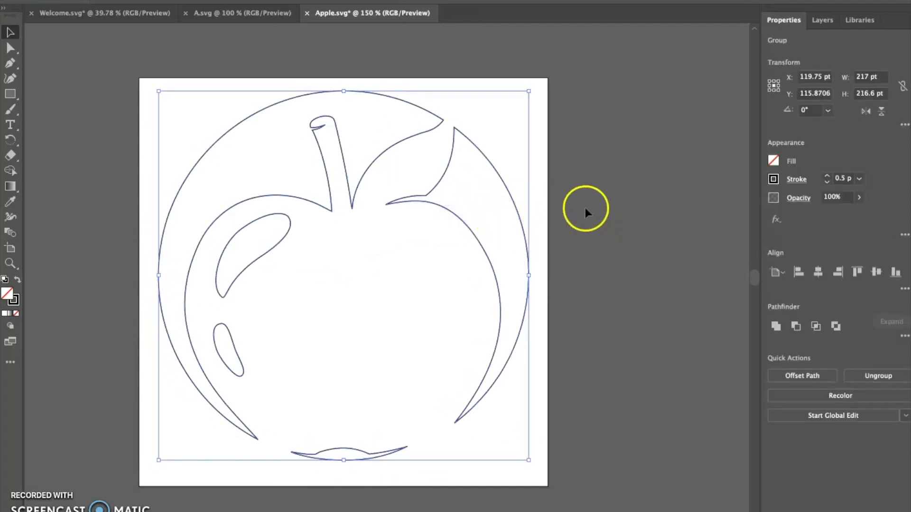
- Try moving the apple artwork straight into Welcome.svg, undo the transfer, and return to Apple.svg
left_click_drag(405, 99, 425, 176)
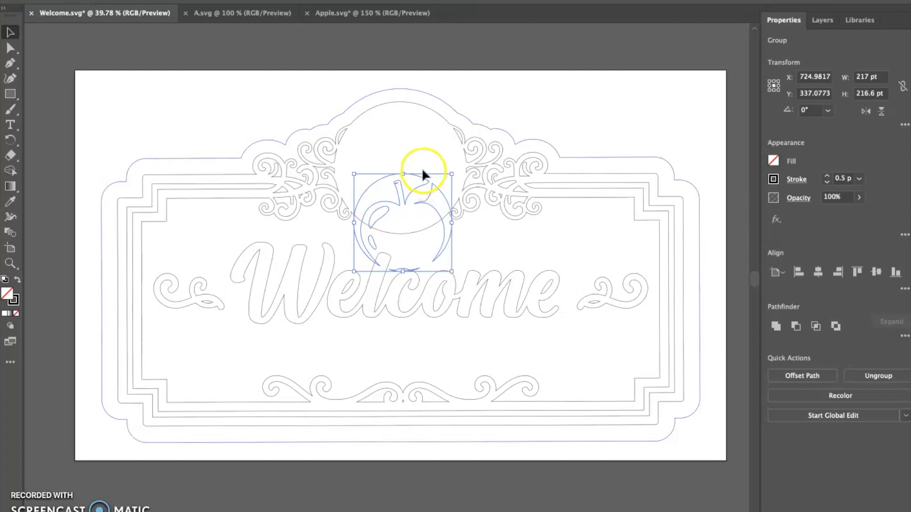
key("ctrl+z")
left_click(372, 13)
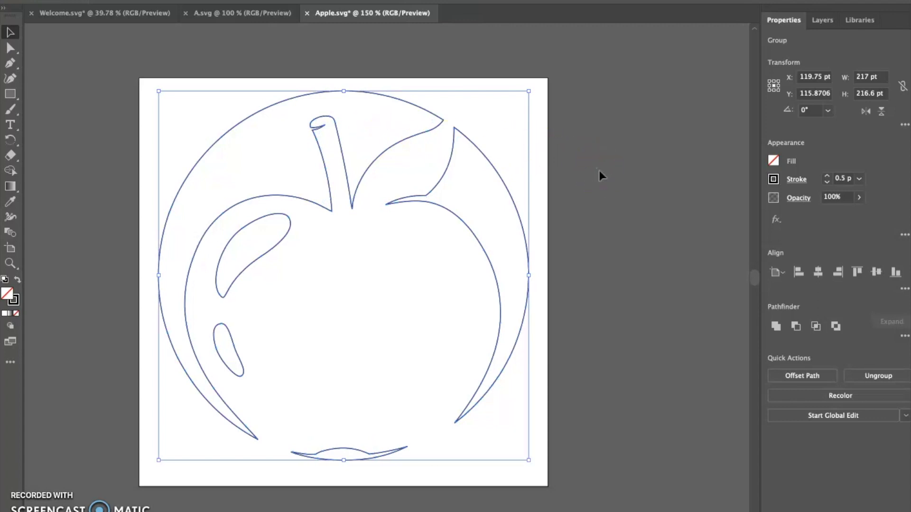
- Copy the apple artwork from Apple.svg into Welcome.svg and move it above the sign's upper-left edge
left_click(125, 0)
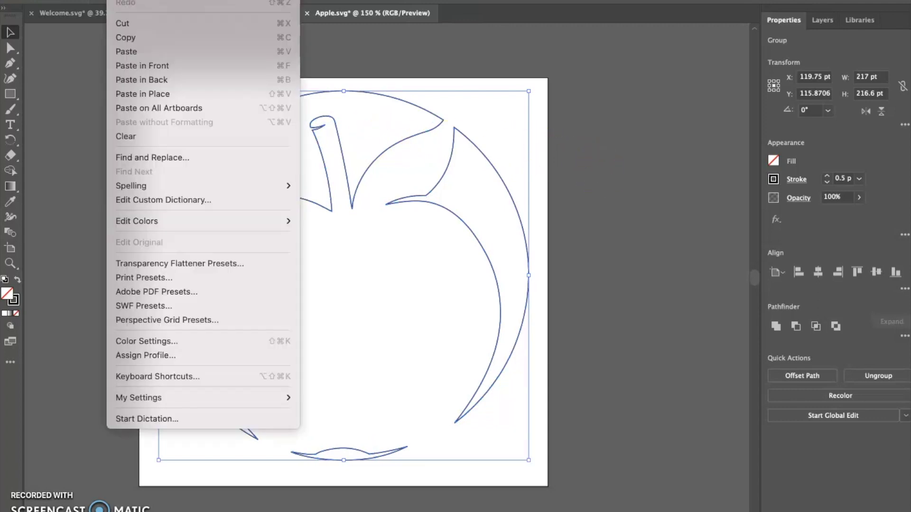
left_click(129, 37)
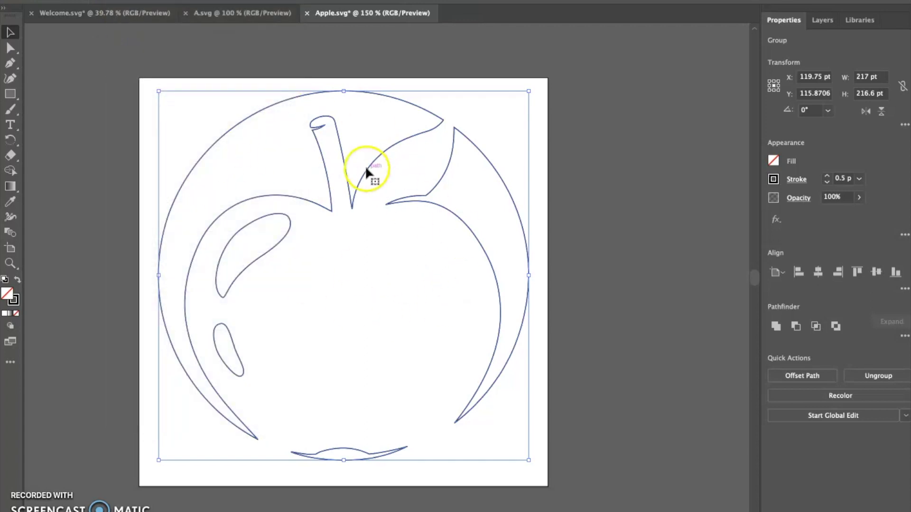
left_click(93, 15)
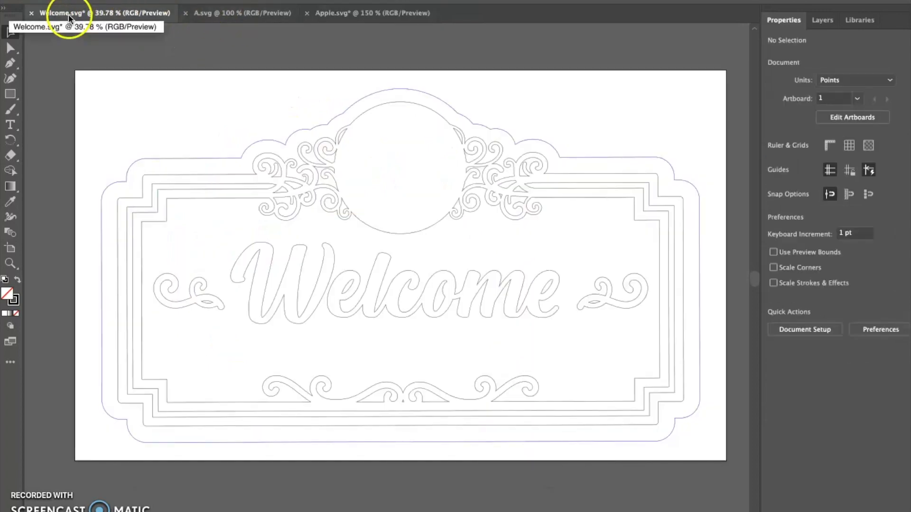
left_click(201, 109)
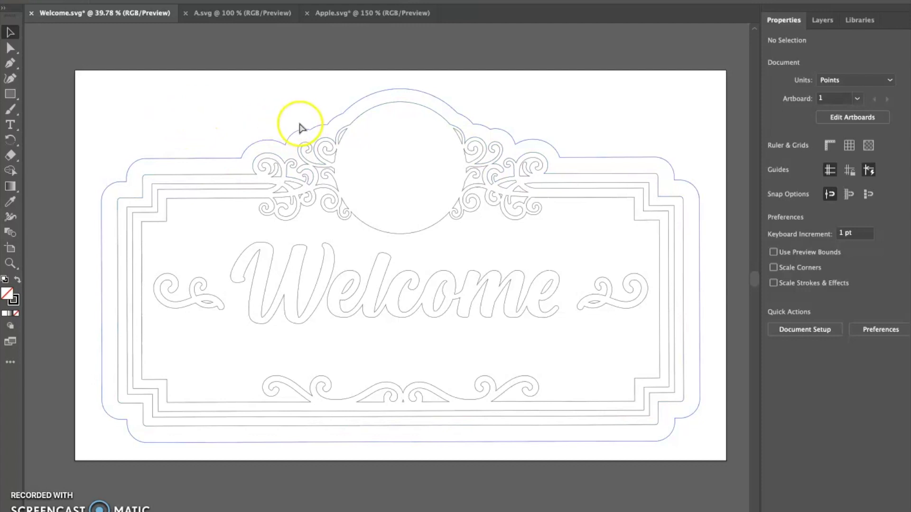
left_click(124, 1)
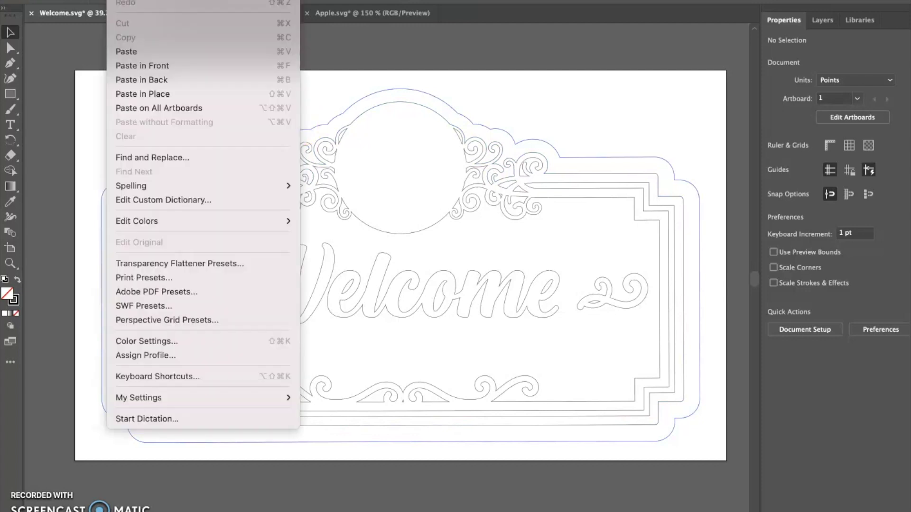
left_click(130, 52)
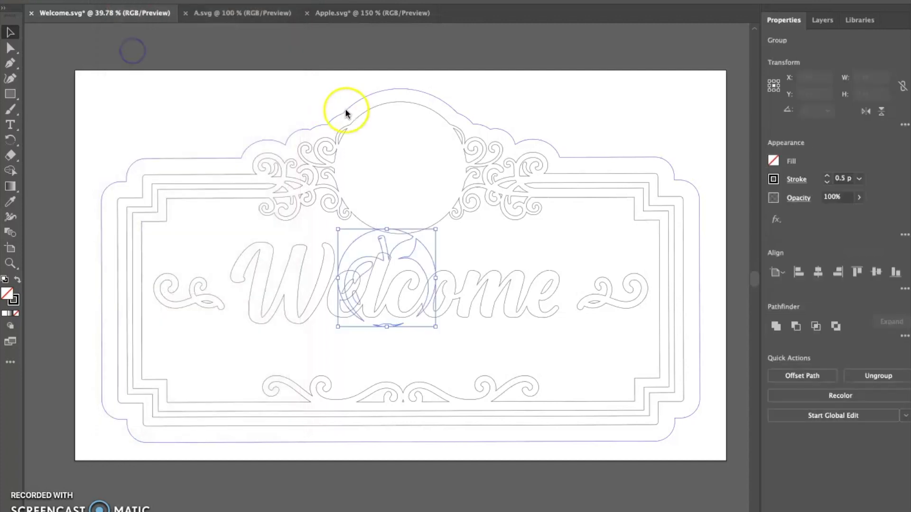
left_click_drag(358, 232, 176, 71)
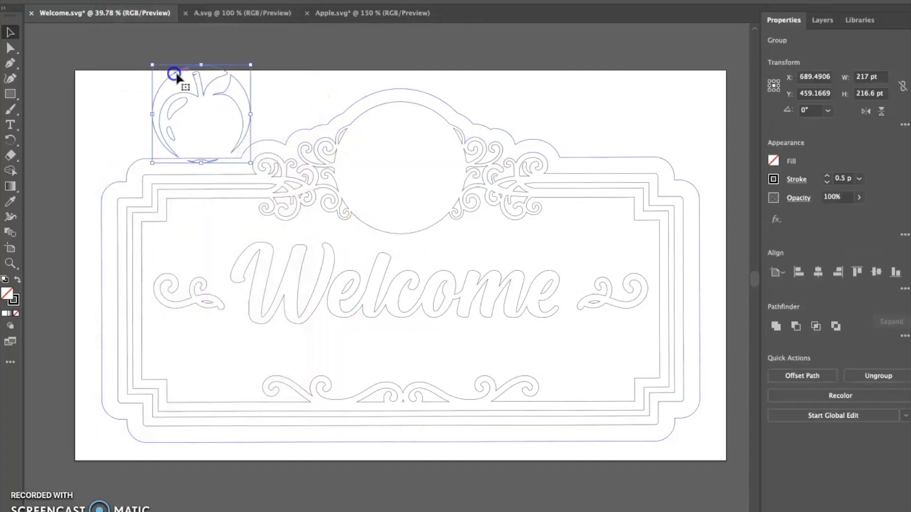
- Paste a second copy of the apple beside the first one and delete it
key("ctrl+v")
left_click_drag(351, 240, 278, 70)
key("Delete")
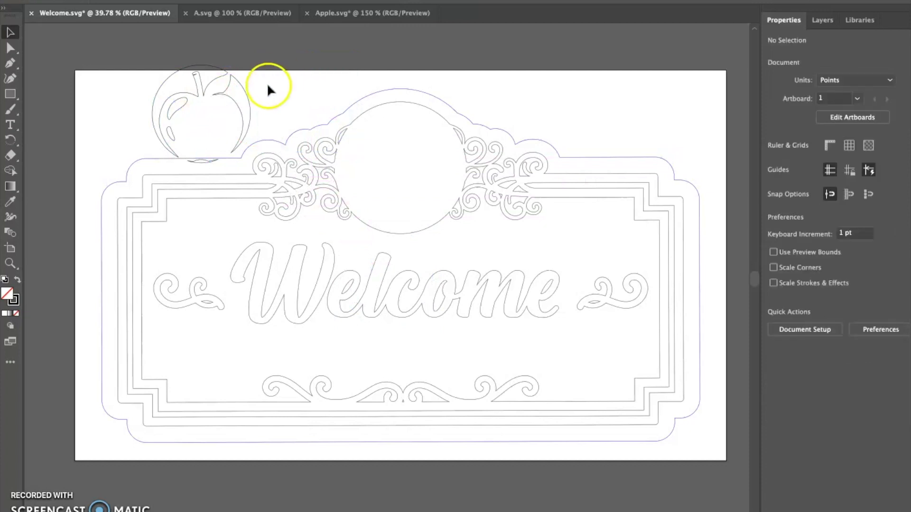
- Move the apple artwork into the sign's round emblem and adjust its position toward the centre
left_click_drag(240, 105, 437, 160)
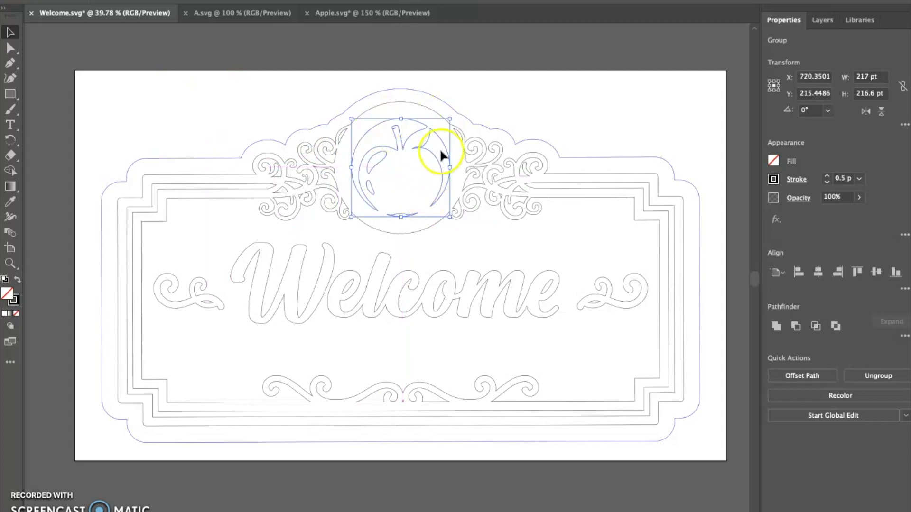
left_click(527, 91)
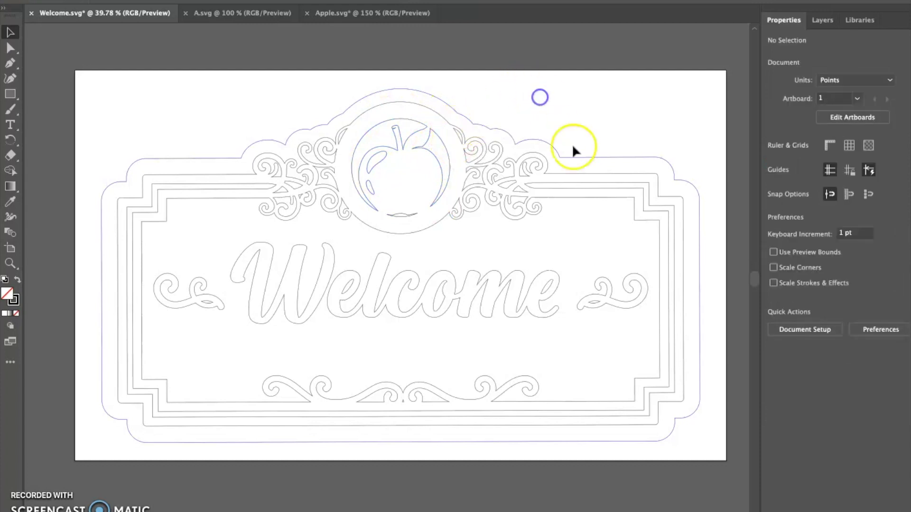
left_click_drag(413, 217, 406, 219)
left_click(598, 101)
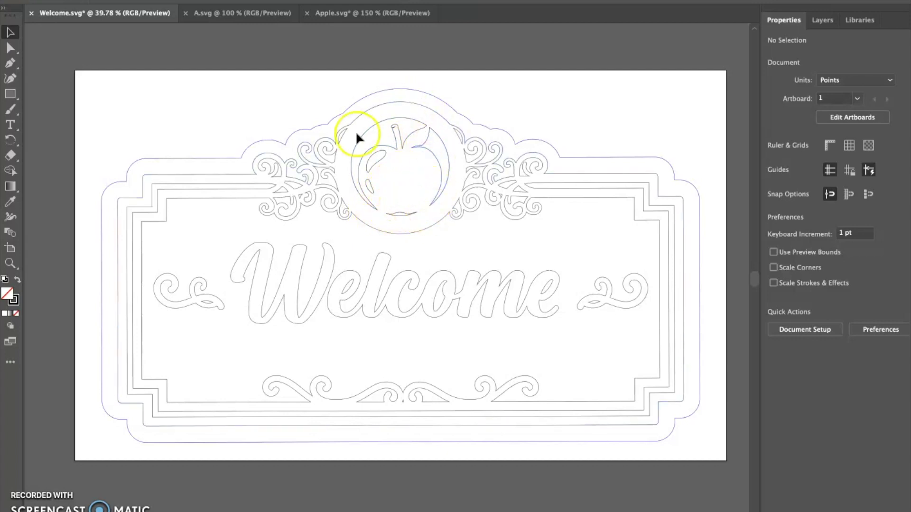
- Enlarge the apple to about 255 pt wide and centre it inside the round emblem
left_click(405, 148)
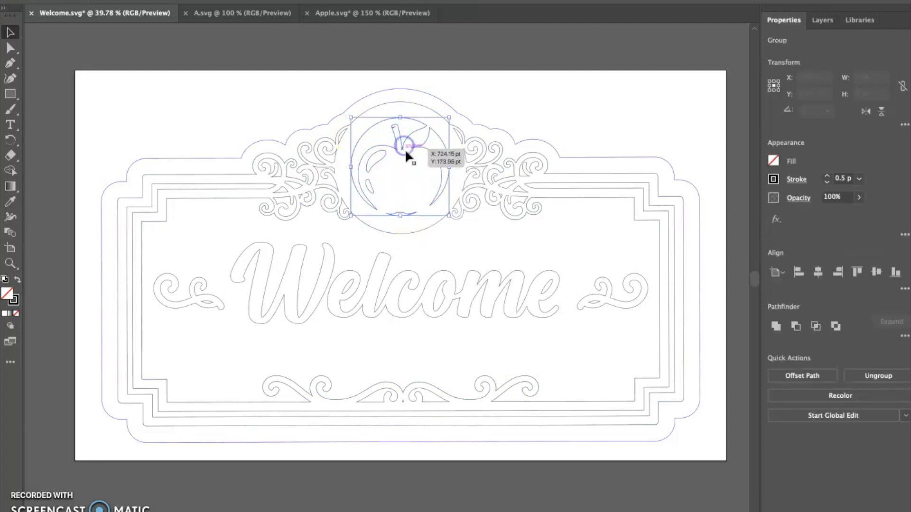
left_click_drag(452, 219, 469, 233)
mouse_move(449, 166)
left_mouse_down()
mouse_move(427, 169)
mouse_move(433, 155)
mouse_move(445, 163)
mouse_move(442, 142)
mouse_move(442, 166)
left_mouse_up()
key("Right")
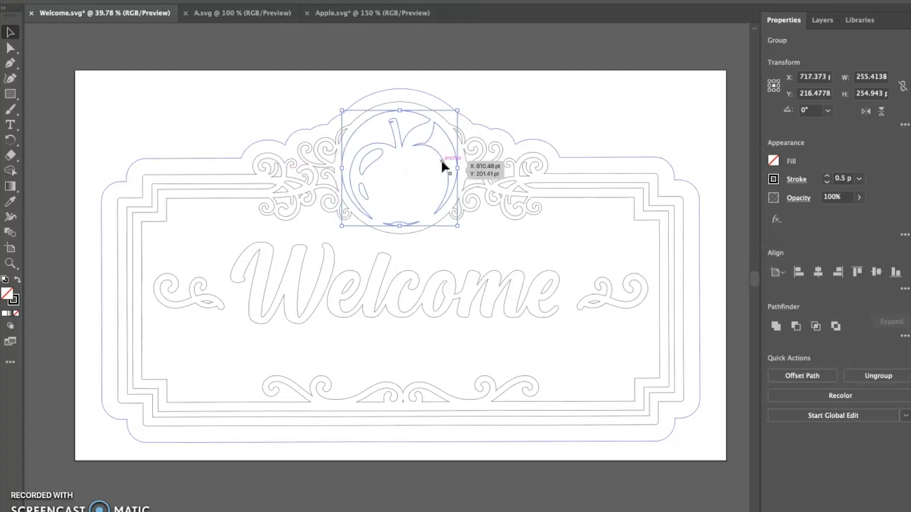
left_click(568, 116)
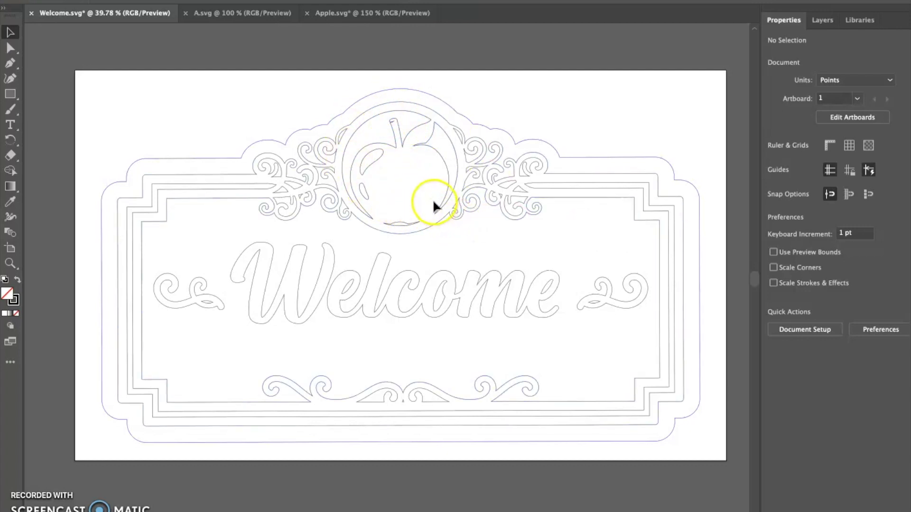
- Delete the apple artwork from the sign's round emblem
left_click(448, 166)
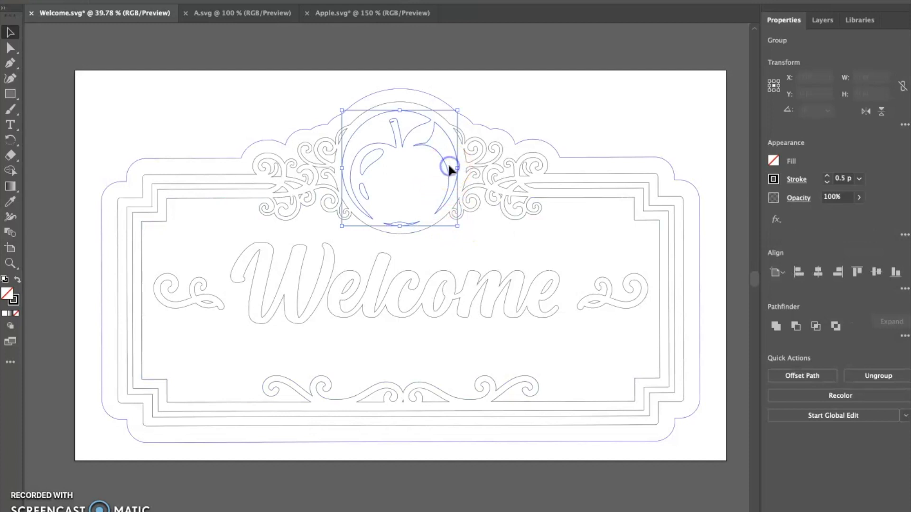
key("Delete")
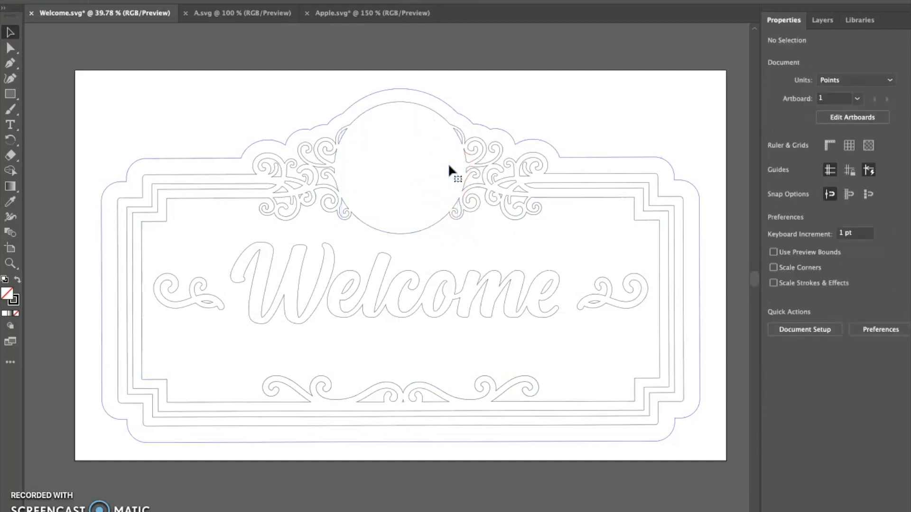
- Examine the encircled letter in A.svg by selecting its compound path, leaving it deselected
left_click(202, 14)
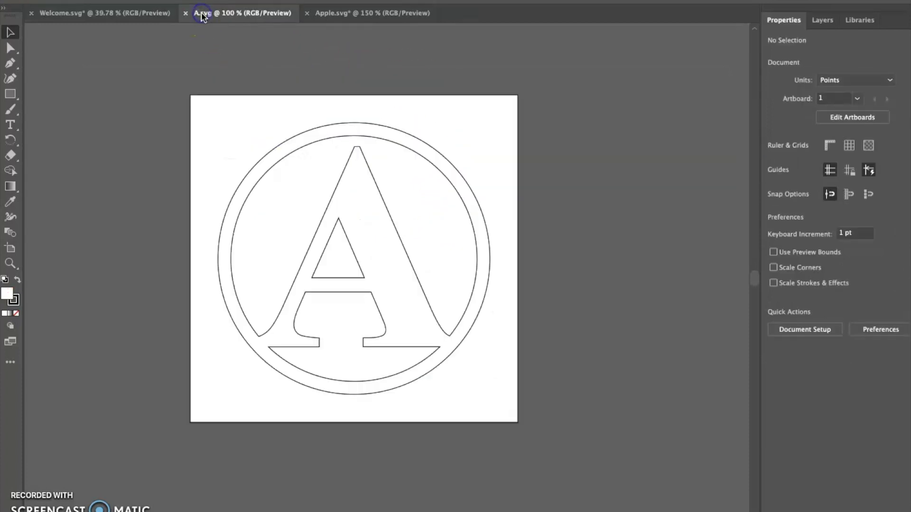
left_click(437, 151)
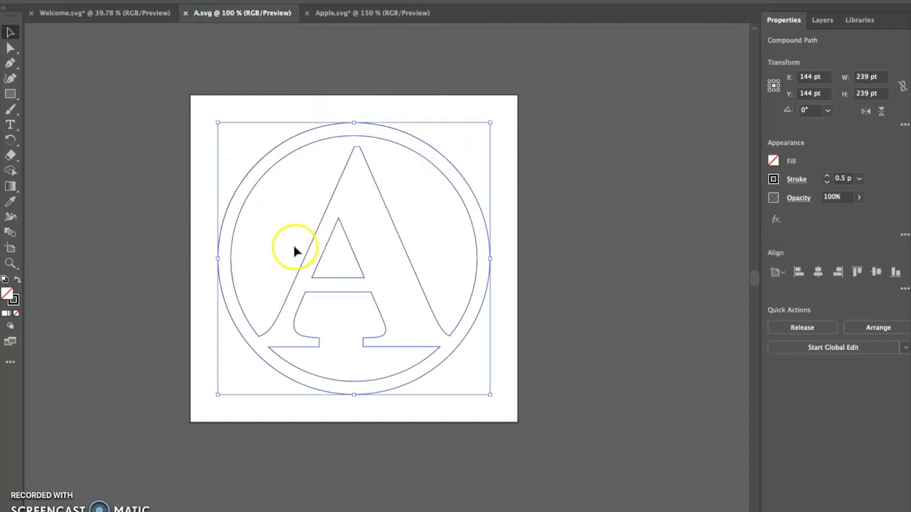
left_click(214, 115)
left_click(283, 103)
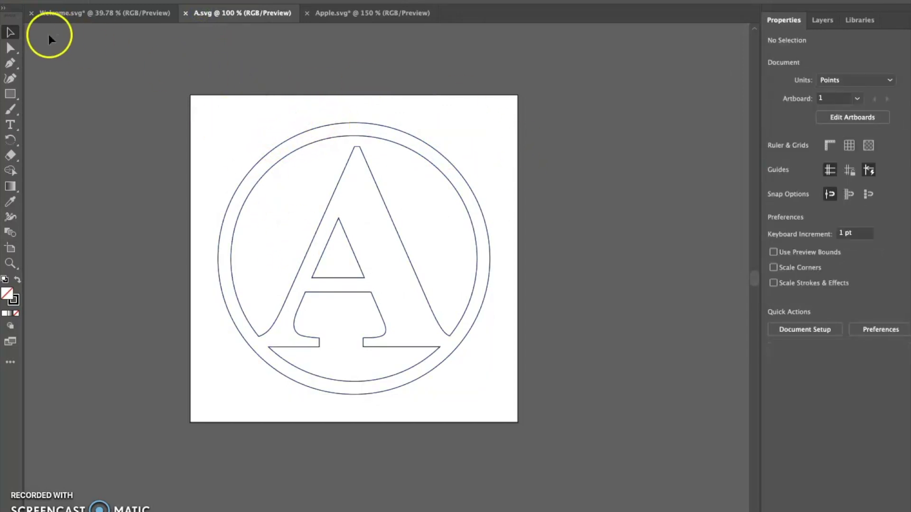
- Delete the outer circle surrounding the encircled letter in A.svg with the Direct Selection tool
left_click(9, 48)
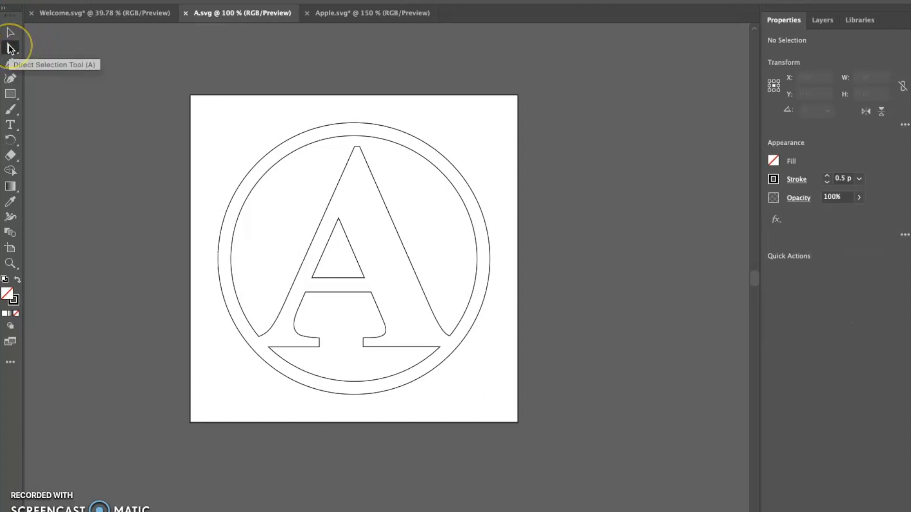
left_click(91, 60)
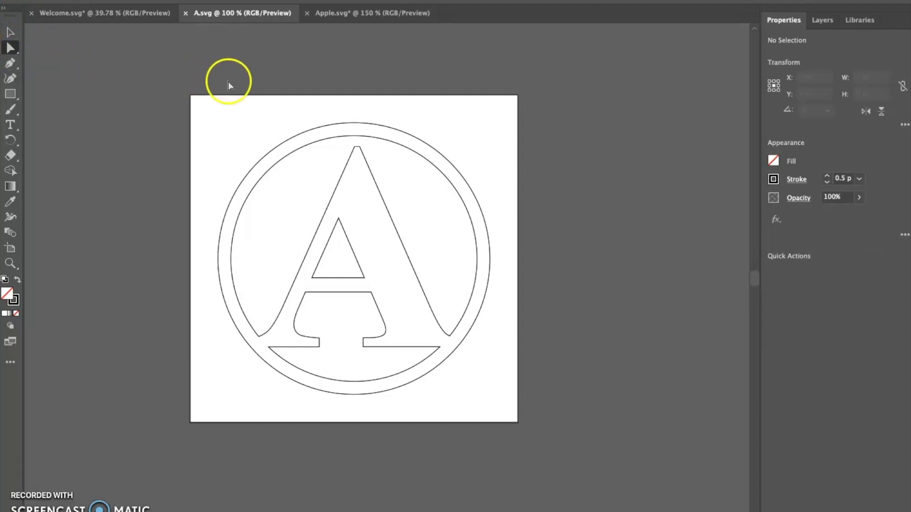
left_click(275, 146)
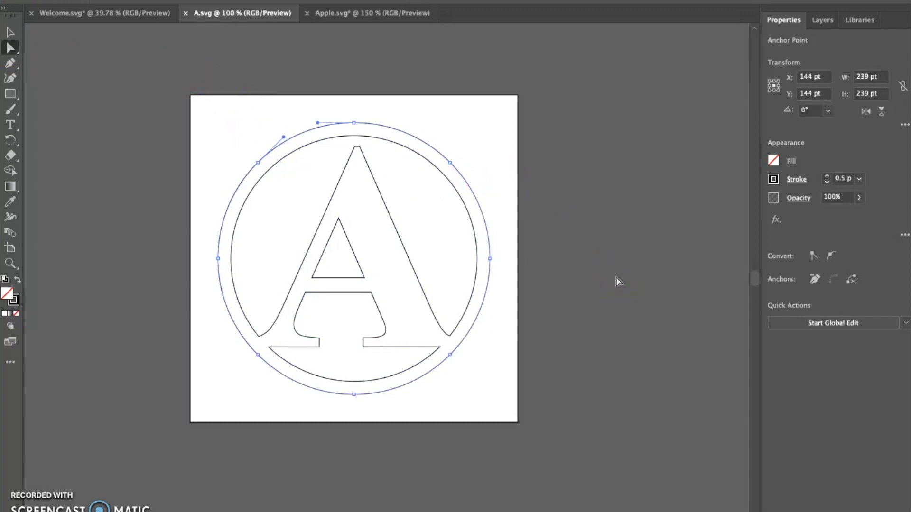
key("Delete")
key("Delete")
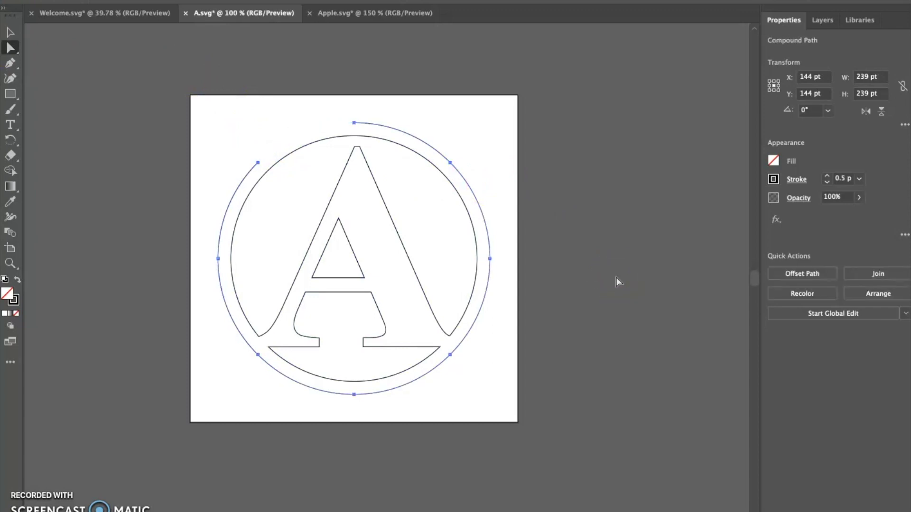
- Try to transfer the encircled letter A onto the Welcome sign's artboard, then undo the placement
left_click(10, 33)
left_click(263, 170)
left_click_drag(406, 253, 275, 146)
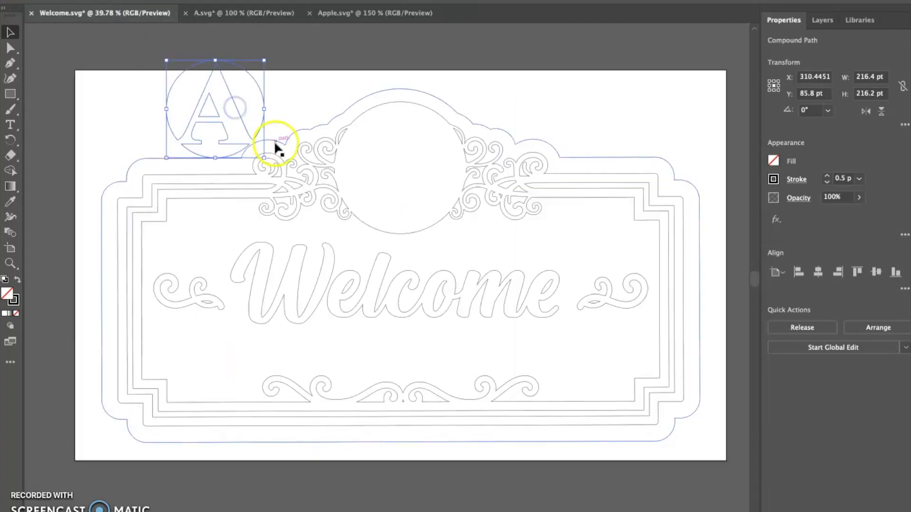
key("ctrl+z")
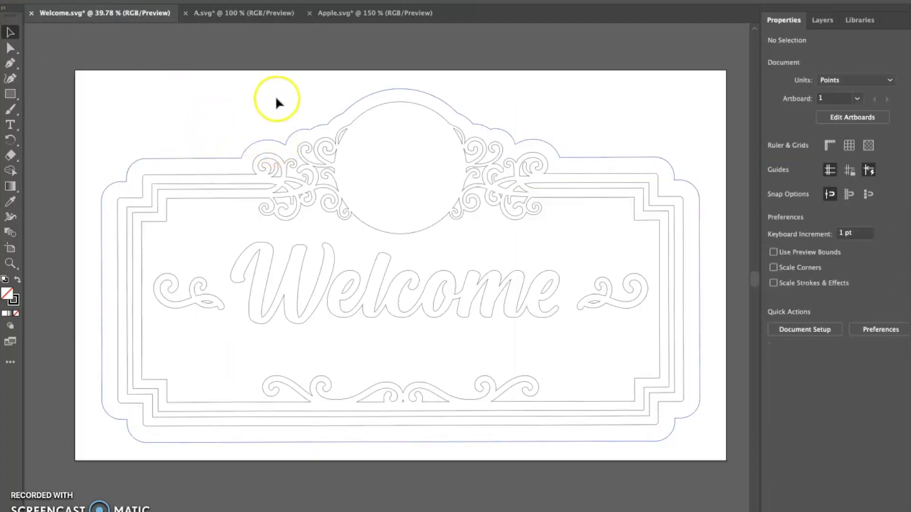
- Copy the encircled letter A from A.svg and paste it into Welcome.svg
left_click(342, 14)
left_click(280, 13)
key("a")
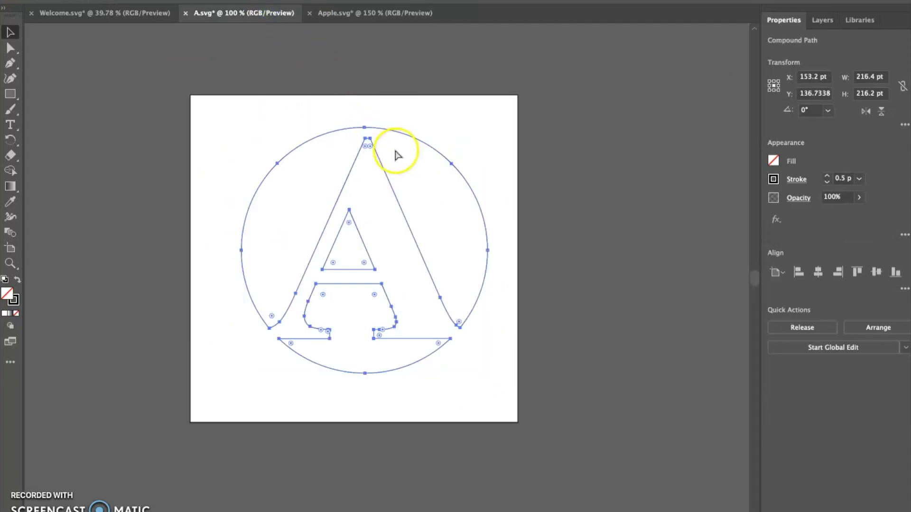
key("v")
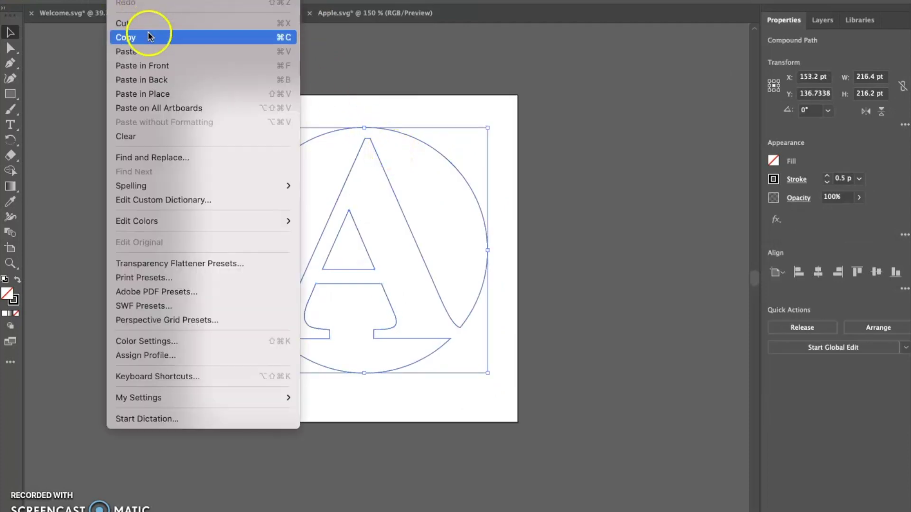
left_click(148, 37)
left_click(68, 12)
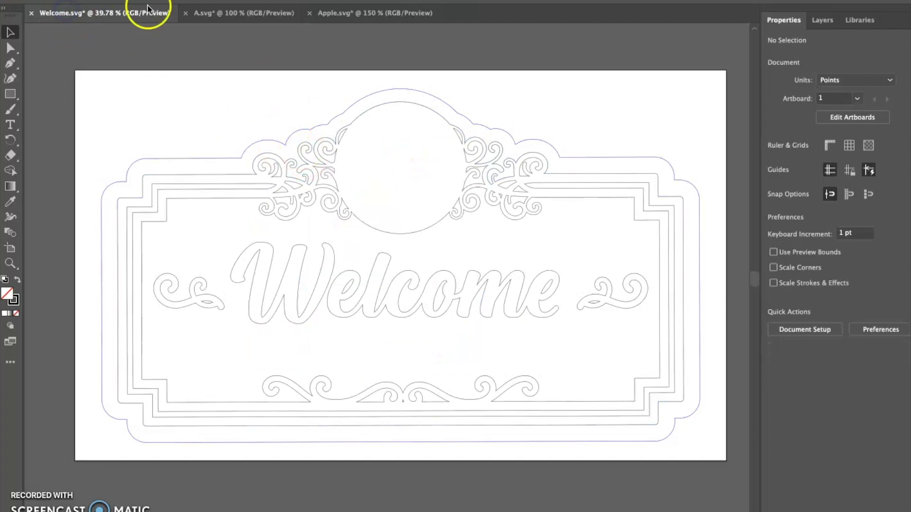
left_click(138, 1)
left_click(133, 52)
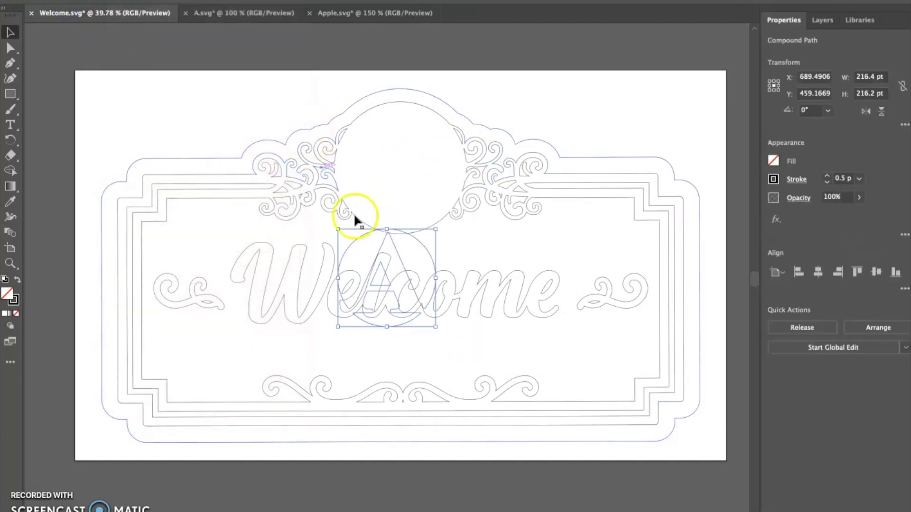
- Move the encircled letter A into the Welcome sign's round emblem, enlarging it slightly and centring it
left_click_drag(360, 239, 343, 110)
left_click_drag(427, 179, 429, 183)
left_click(252, 114)
left_click(599, 108)
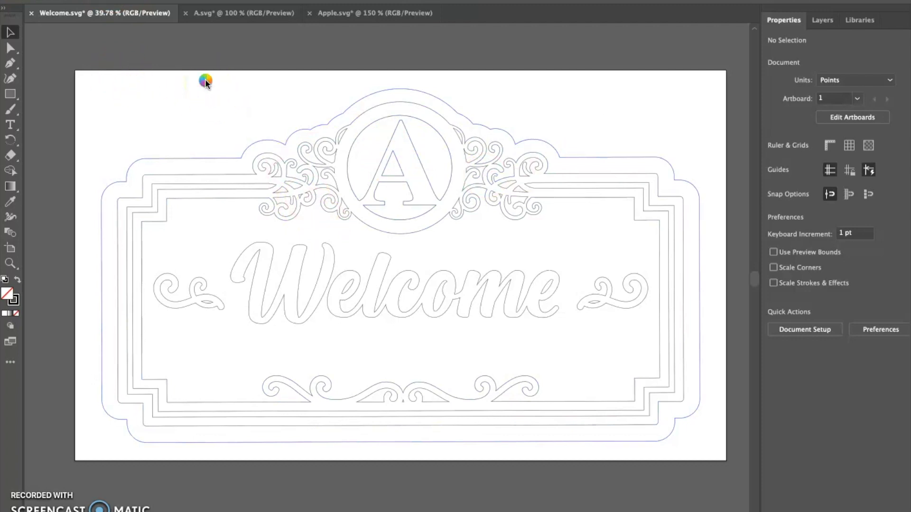
left_click(479, 67)
left_click(358, 56)
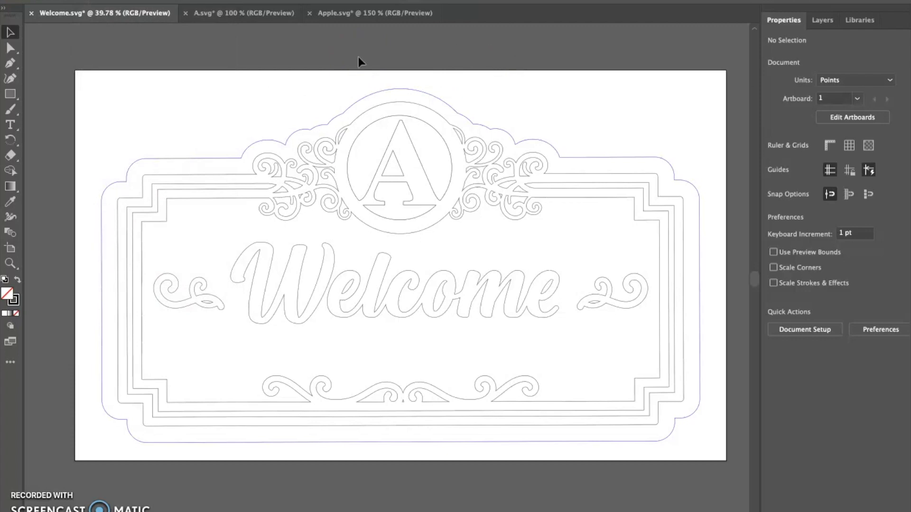
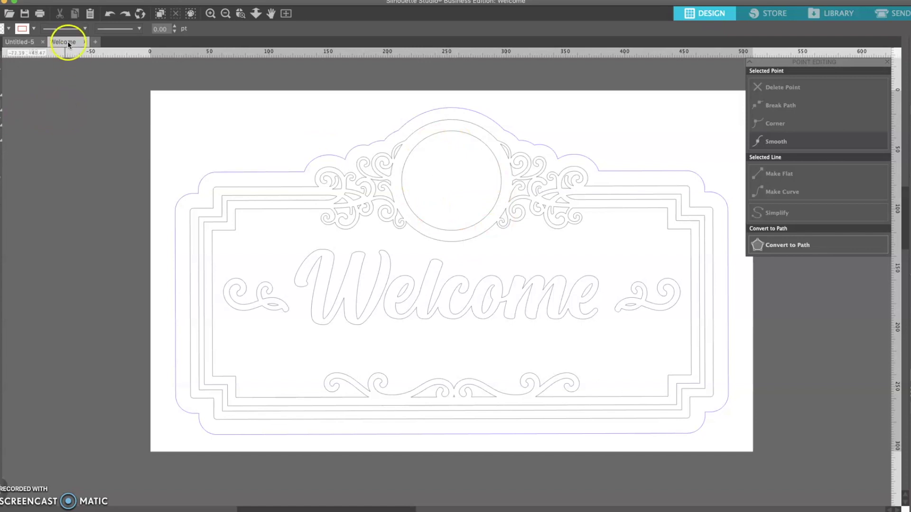
- In Silhouette Studio, open BBQ-01.svg from the Icon Expansion folder
left_click(8, 14)
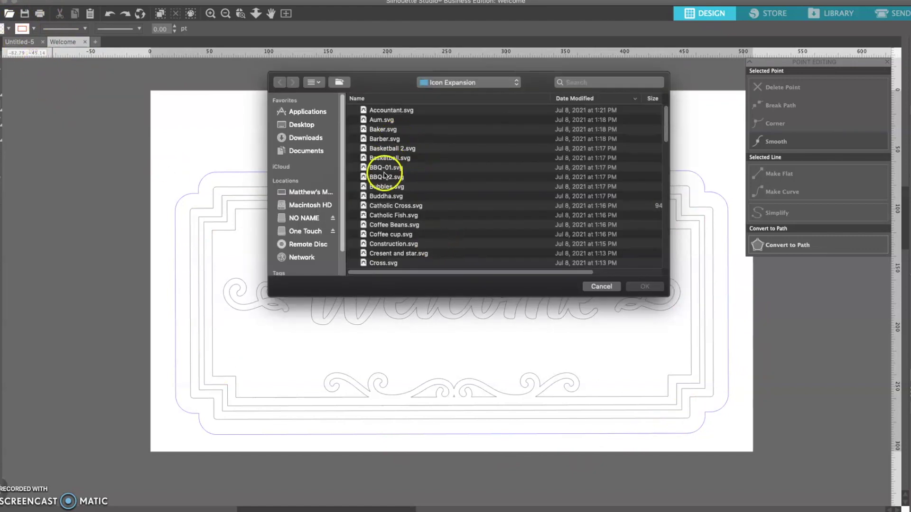
left_click(386, 168)
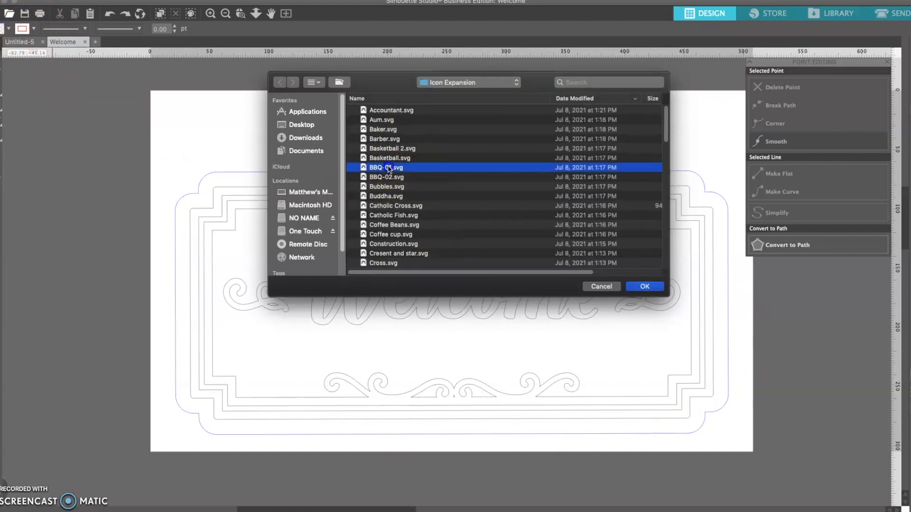
left_click(652, 286)
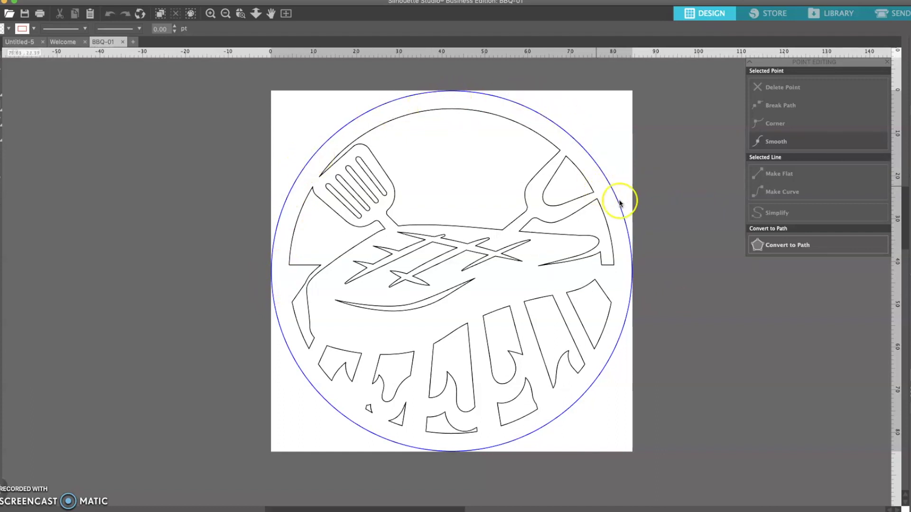
- Delete the blue outer circle surrounding the barbecue artwork in BBQ-01
left_click(707, 141)
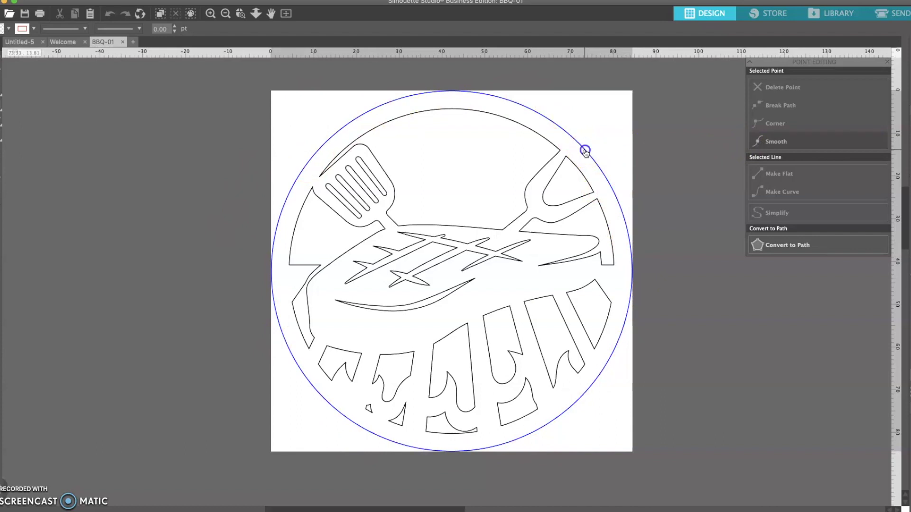
left_click(586, 150)
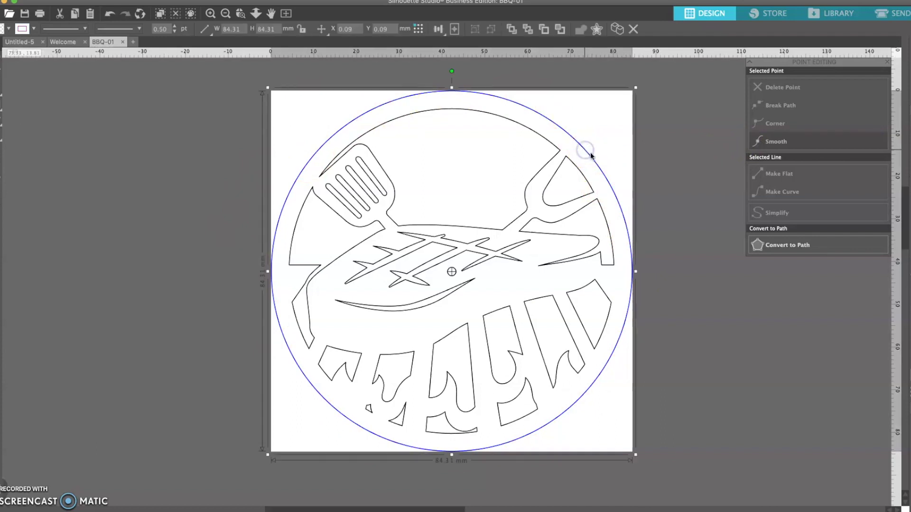
left_click(678, 147)
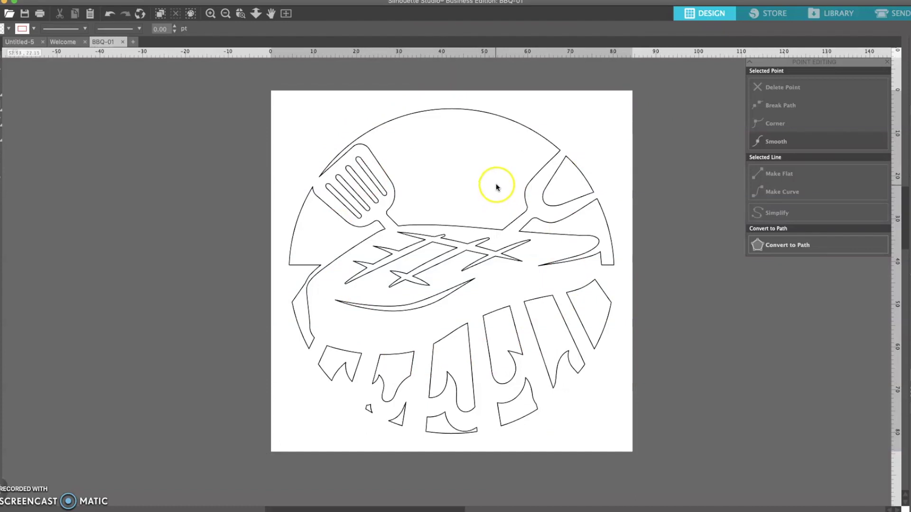
- Delete the inner circle of the round emblem in the Welcome document
left_click(65, 42)
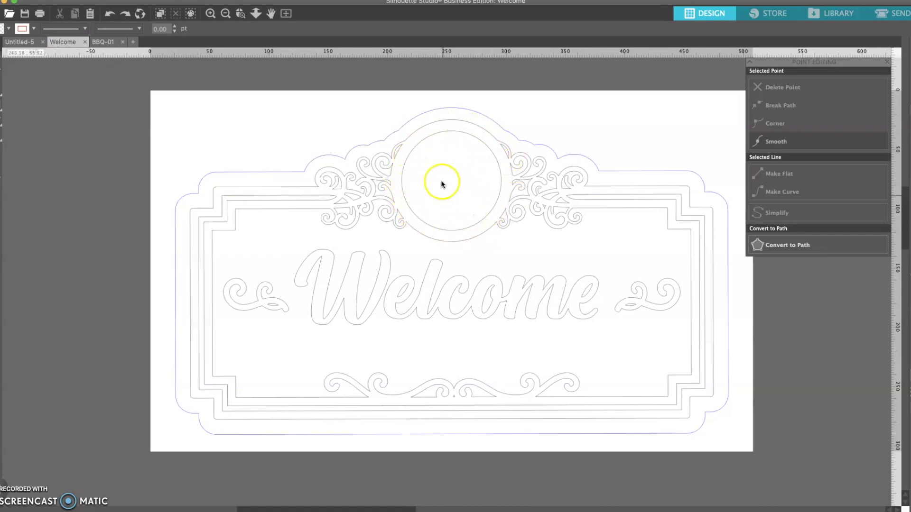
left_click(422, 142)
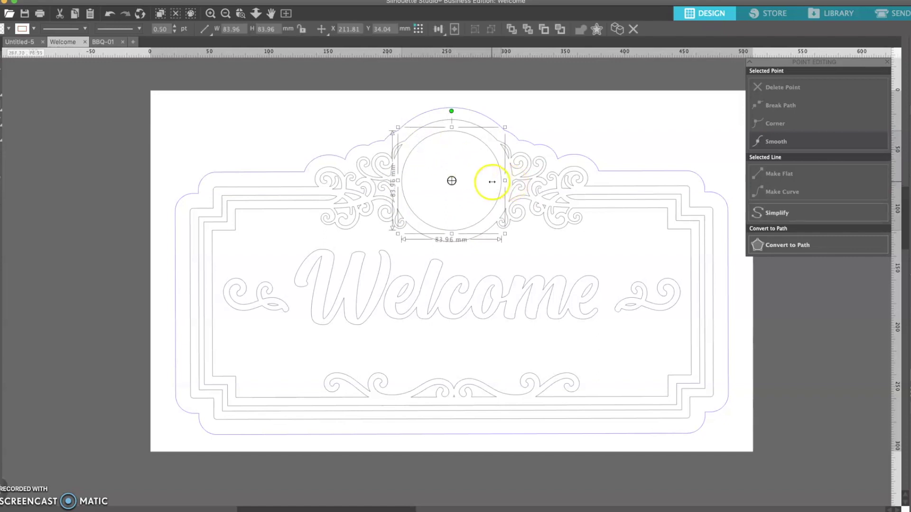
left_click(438, 233)
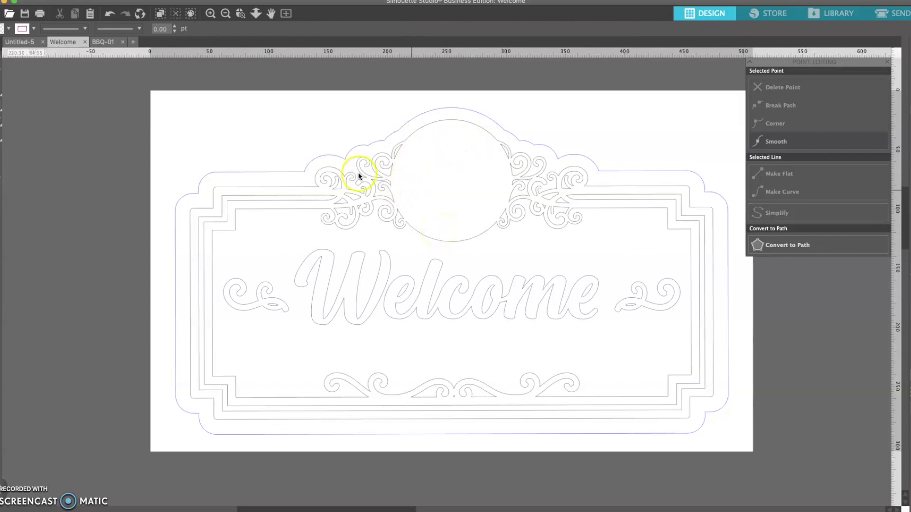
- Select the barbecue artwork in BBQ-01 and copy it
left_click(104, 43)
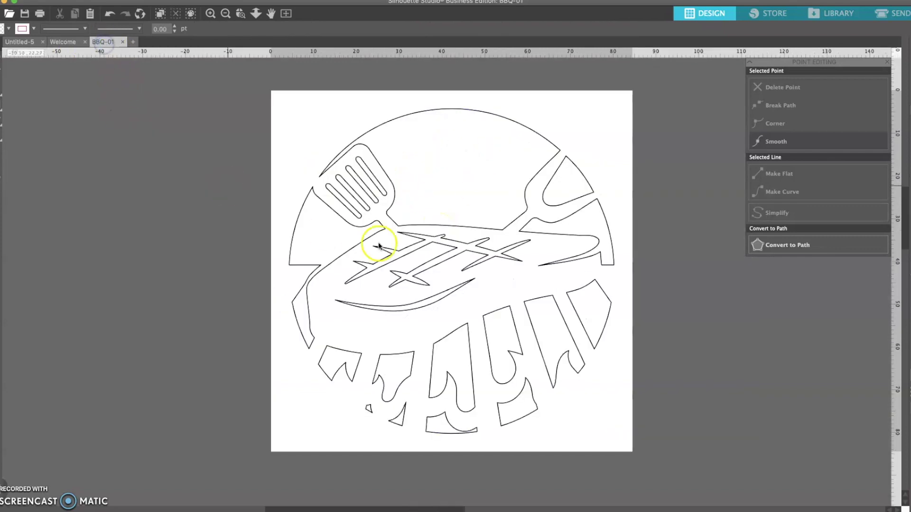
left_click(416, 229)
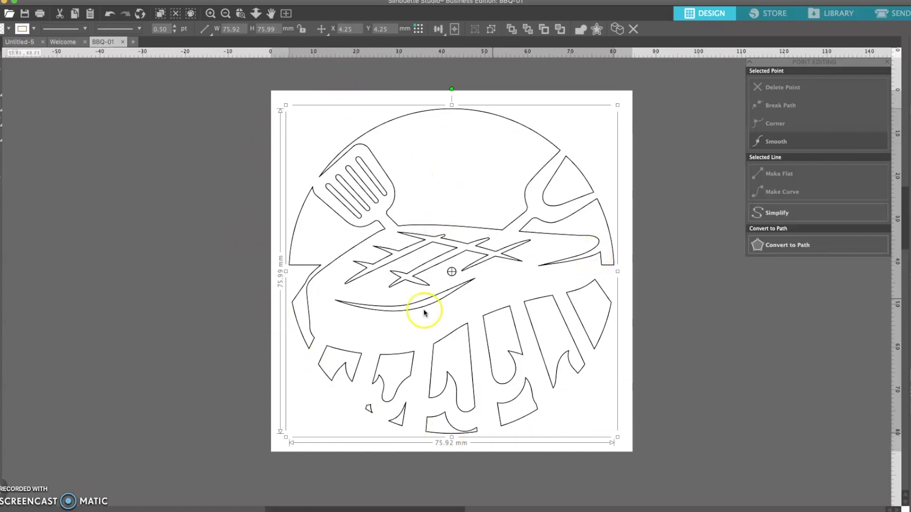
left_click(112, 0)
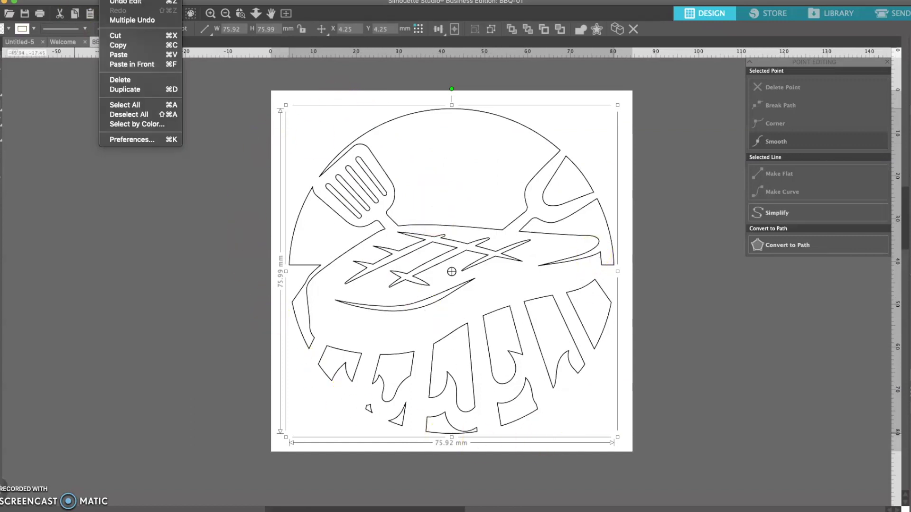
left_click(124, 46)
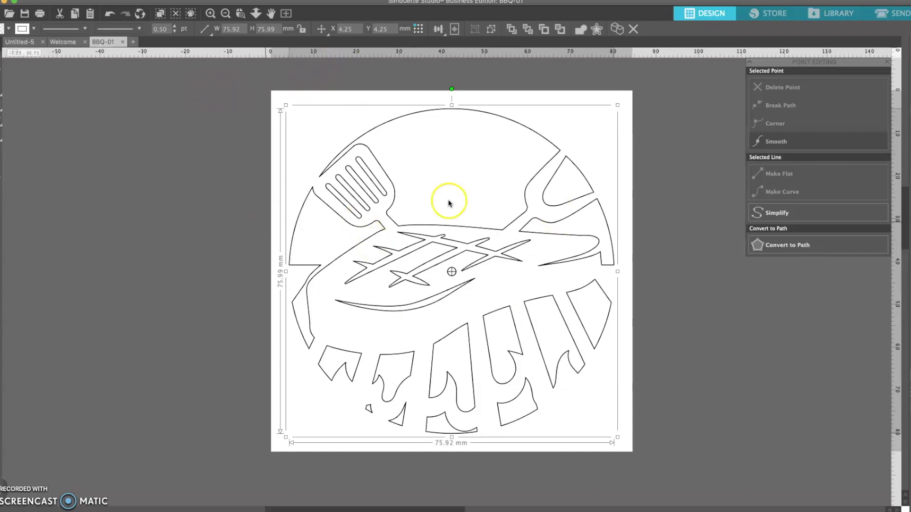
- Paste the barbecue artwork into the Welcome document and move it inside the sign's round emblem
left_click(63, 43)
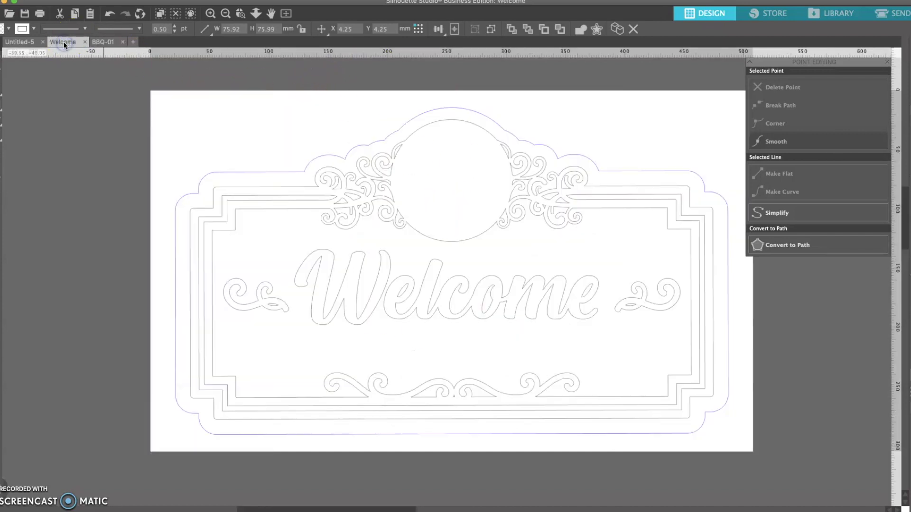
left_click(522, 211)
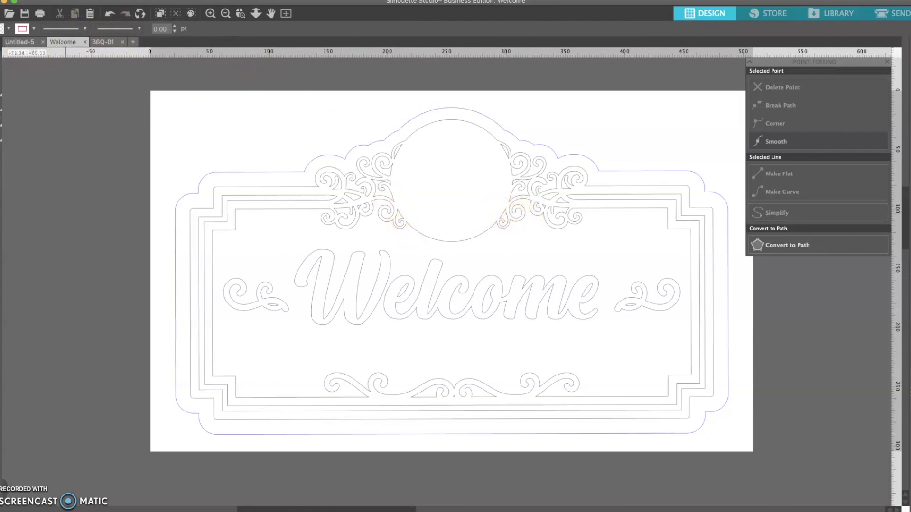
left_click(116, 2)
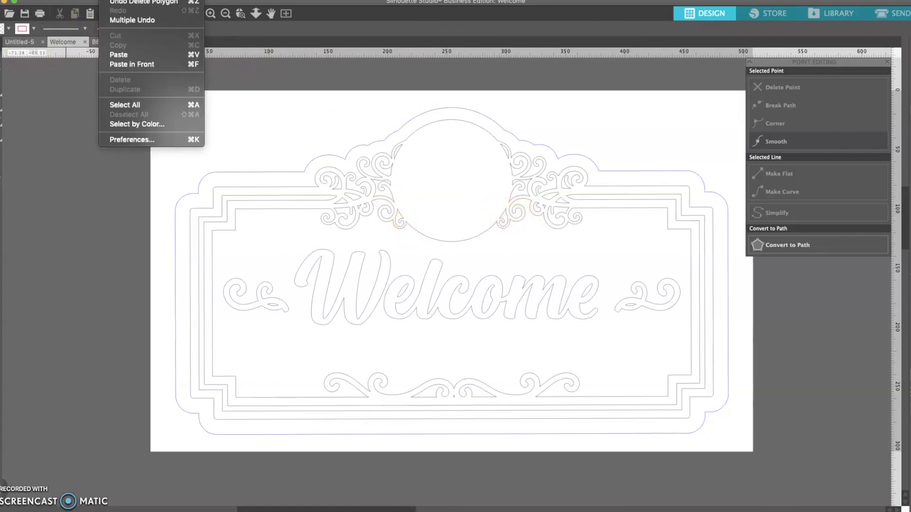
left_click(118, 54)
left_click_drag(238, 155, 469, 169)
left_click(559, 133)
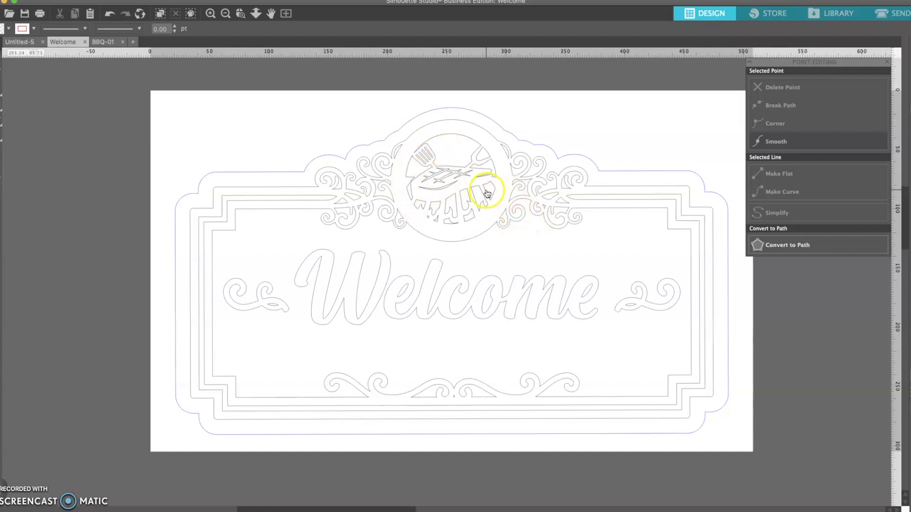
- Enlarge the barbecue artwork to about 85.7 mm wide and centre it inside the round emblem
left_click(442, 204)
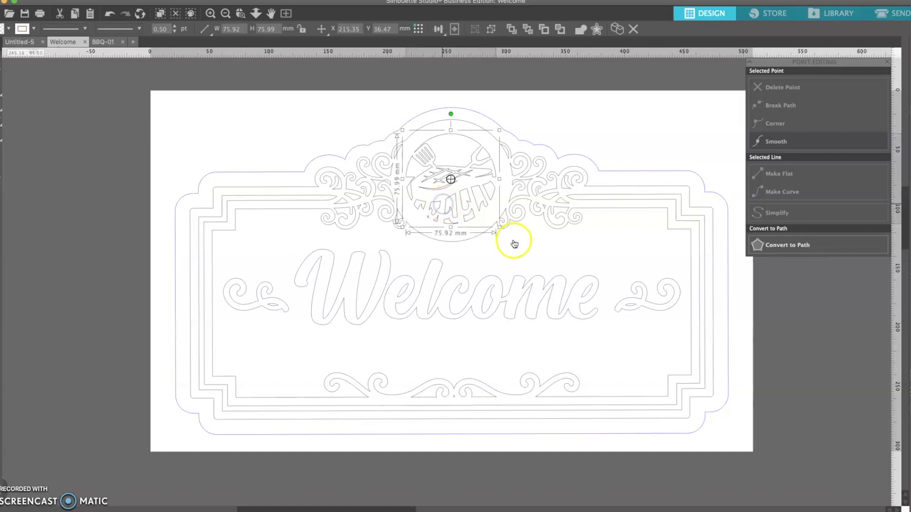
left_click_drag(500, 228, 514, 239)
left_click_drag(471, 195, 467, 195)
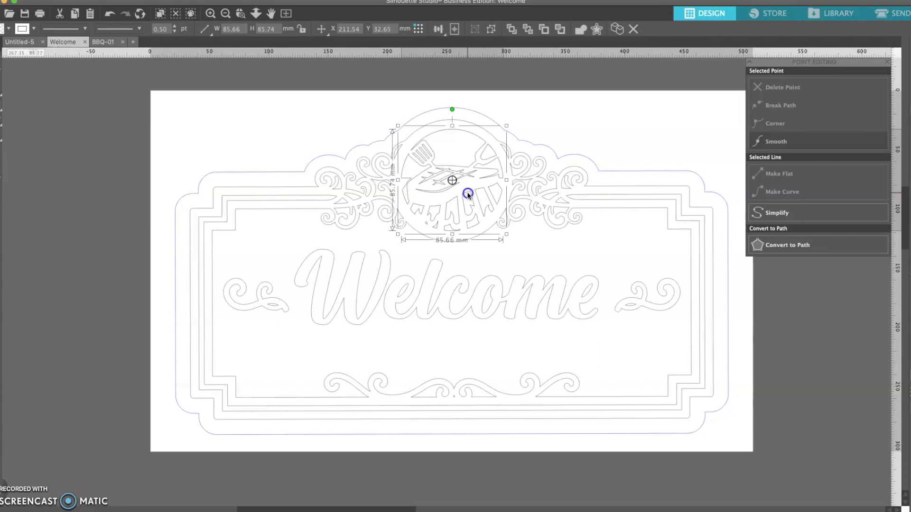
left_click(641, 141)
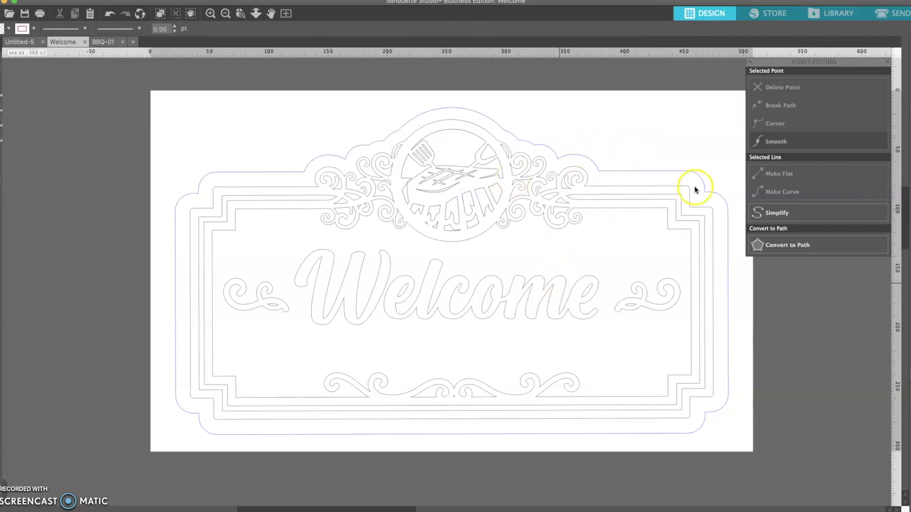
left_click(464, 180)
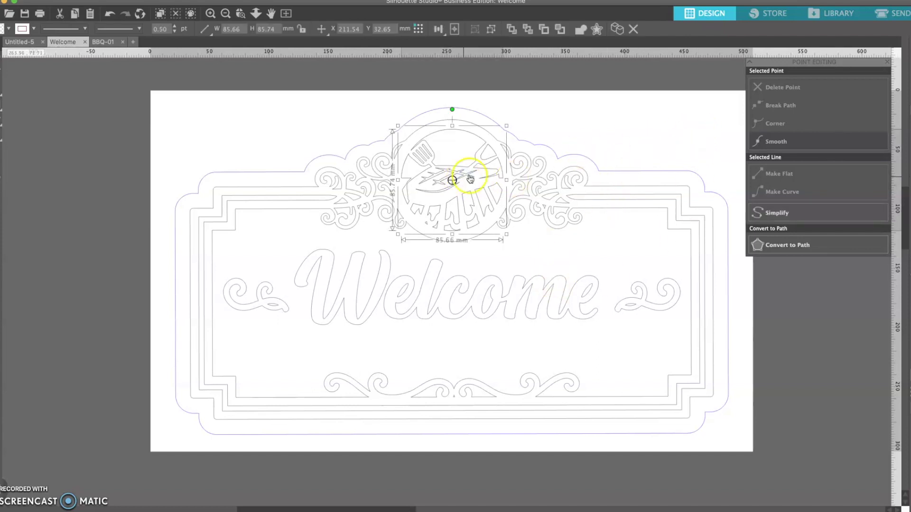
left_click(588, 126)
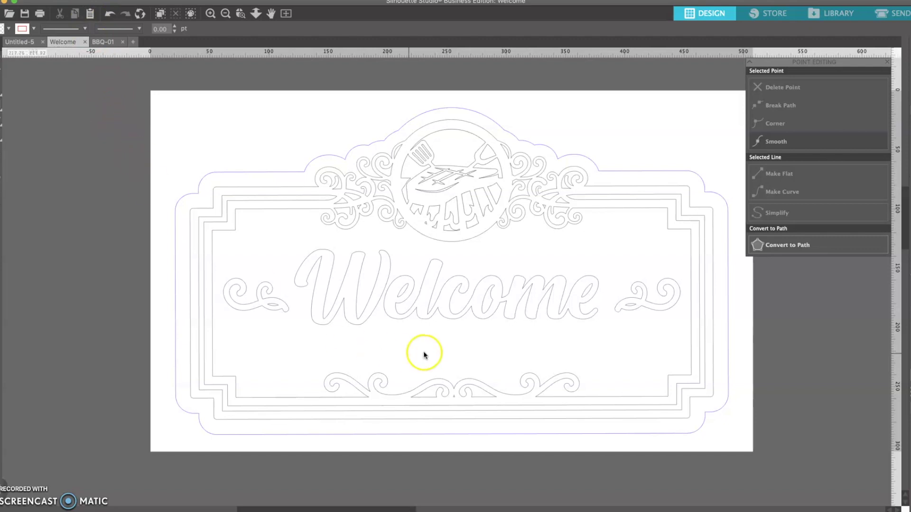
- Open Z.svg from the Icon Letters folder inside The Everything Sign 2
left_click(14, 13)
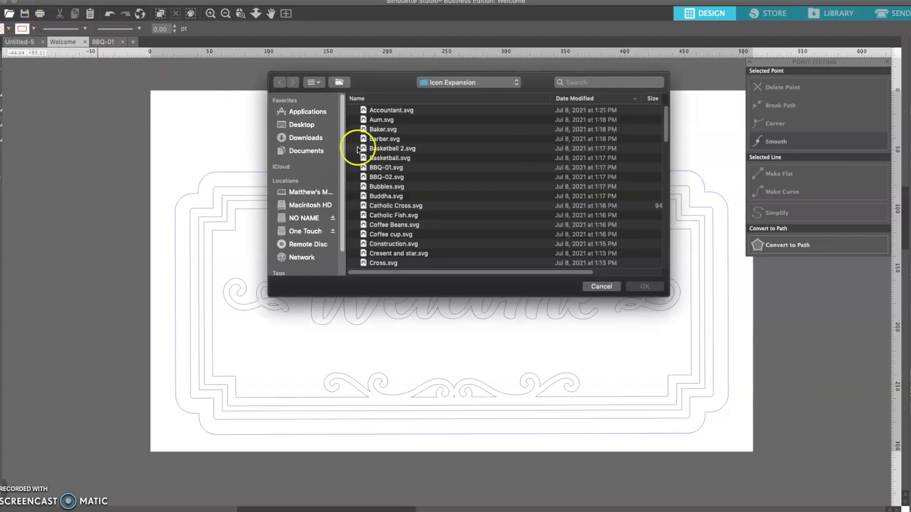
left_click(482, 84)
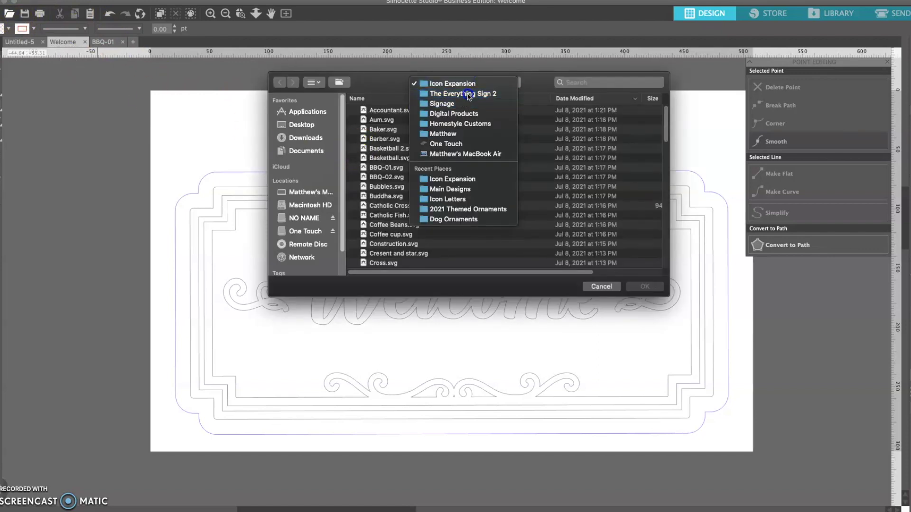
left_click(454, 92)
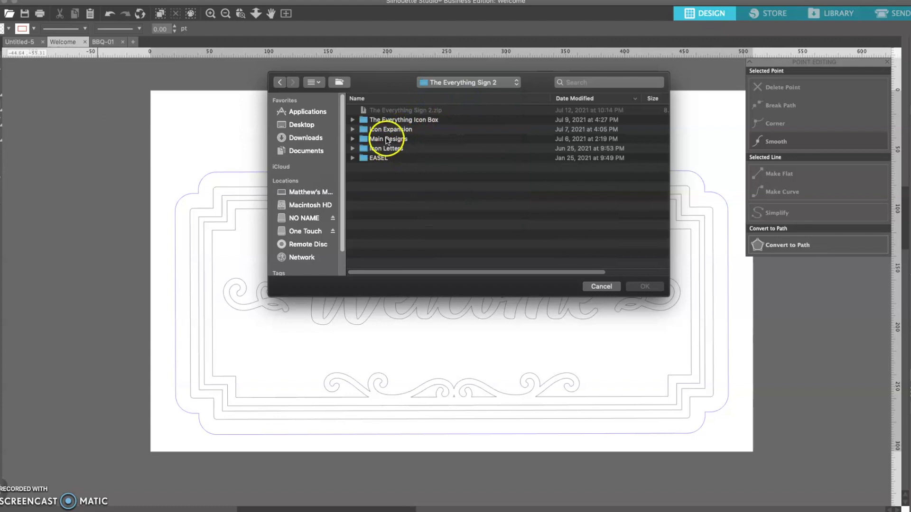
left_click(383, 150)
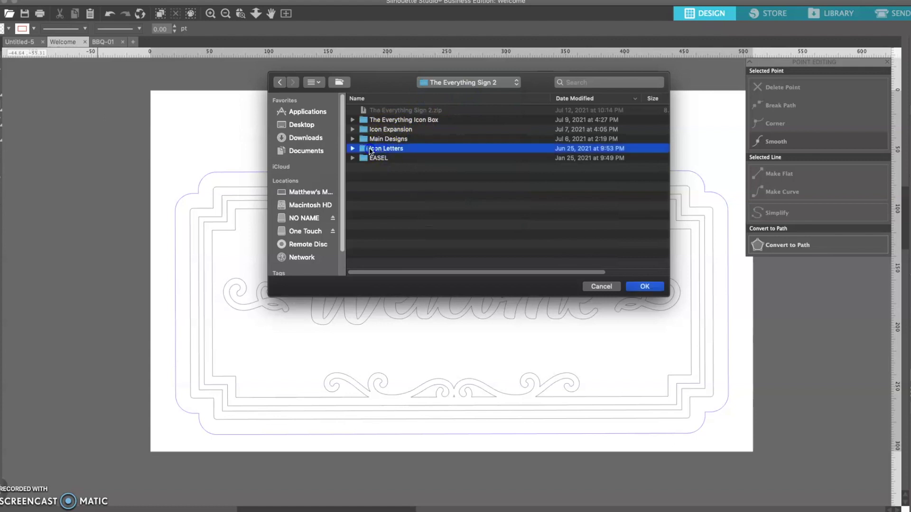
double_click(382, 150)
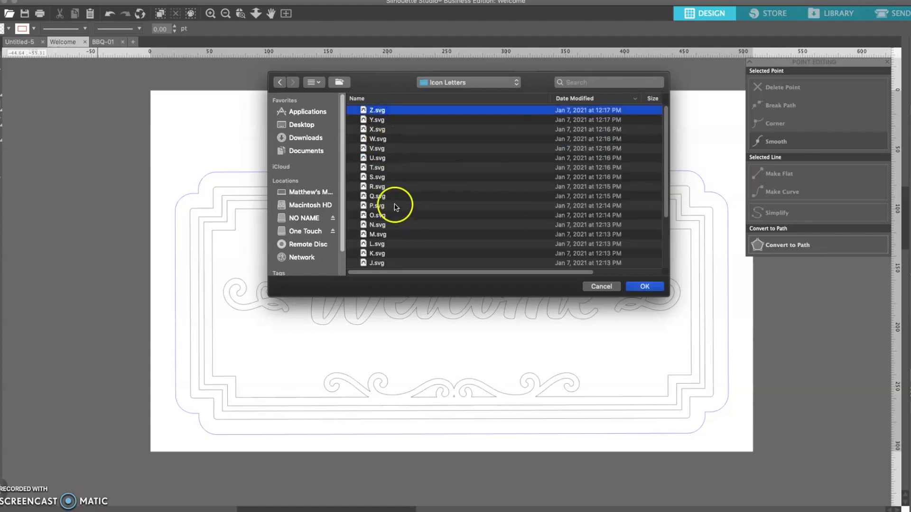
left_click(651, 287)
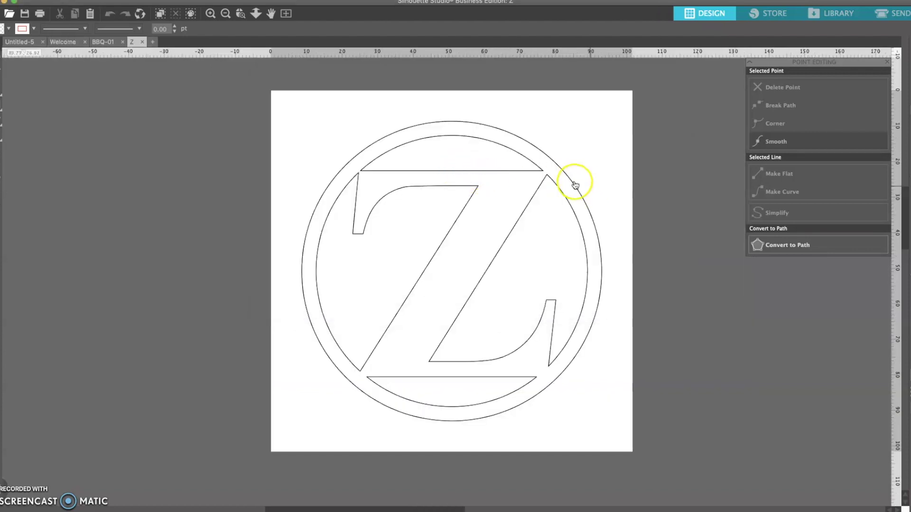
- Remove the outer circle around the letter Z by deleting all of its edit points
left_click(640, 282)
left_click(601, 251)
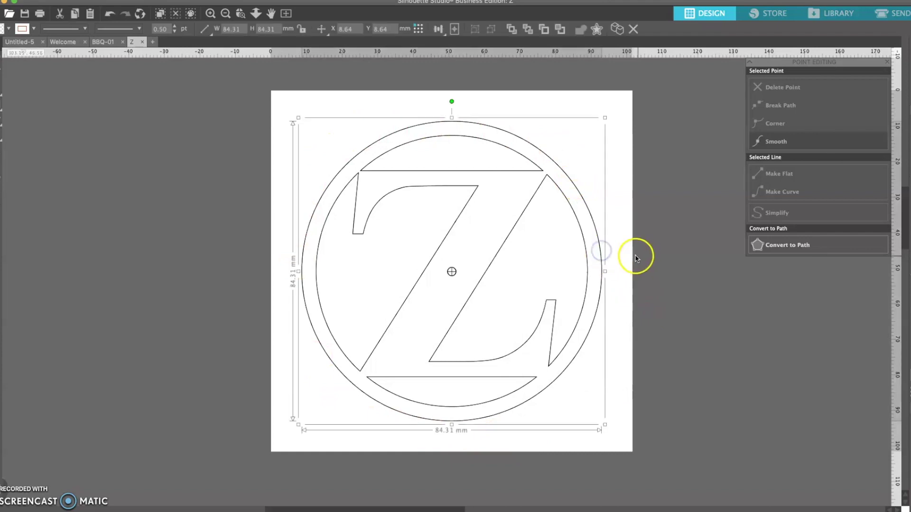
mouse_move(600, 248)
left_mouse_down()
mouse_move(536, 297)
mouse_move(585, 211)
mouse_move(598, 248)
left_mouse_up()
left_click(585, 217)
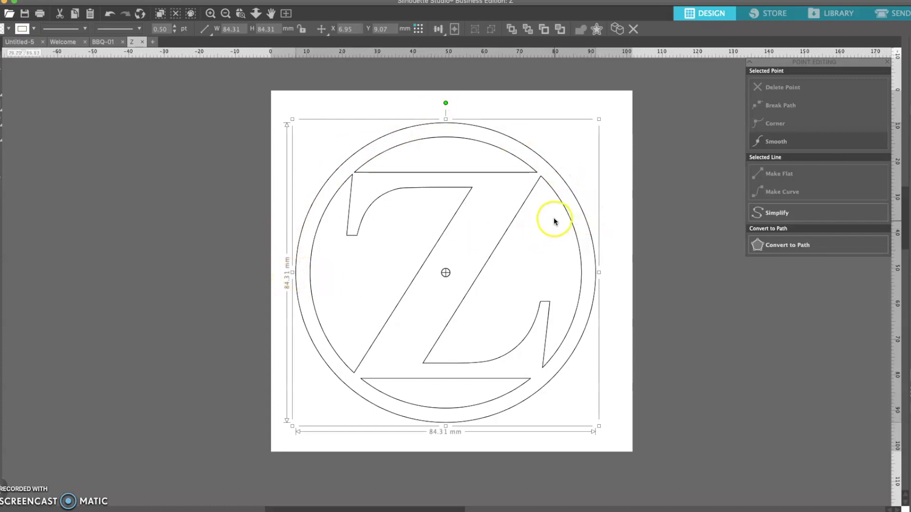
double_click(572, 195)
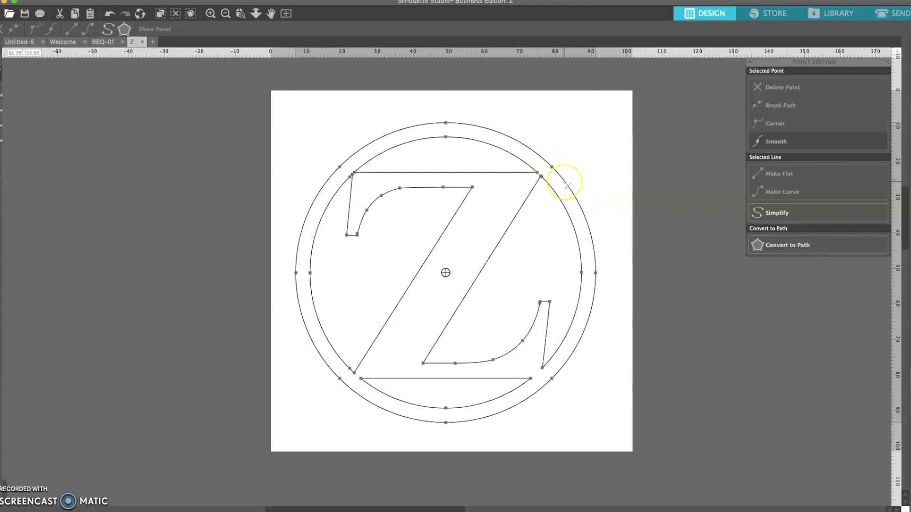
left_click(566, 183)
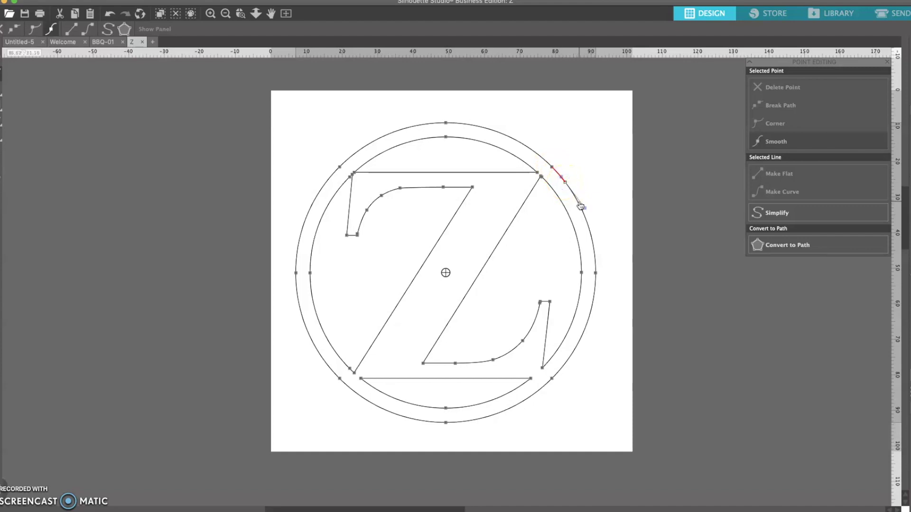
key("Delete")
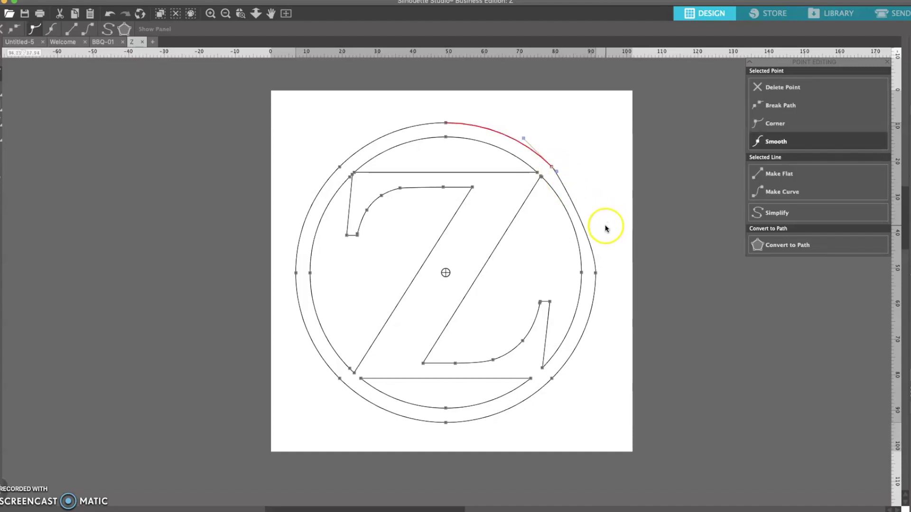
key("Delete")
key("Delete")
key("Delete")
key("Delete")
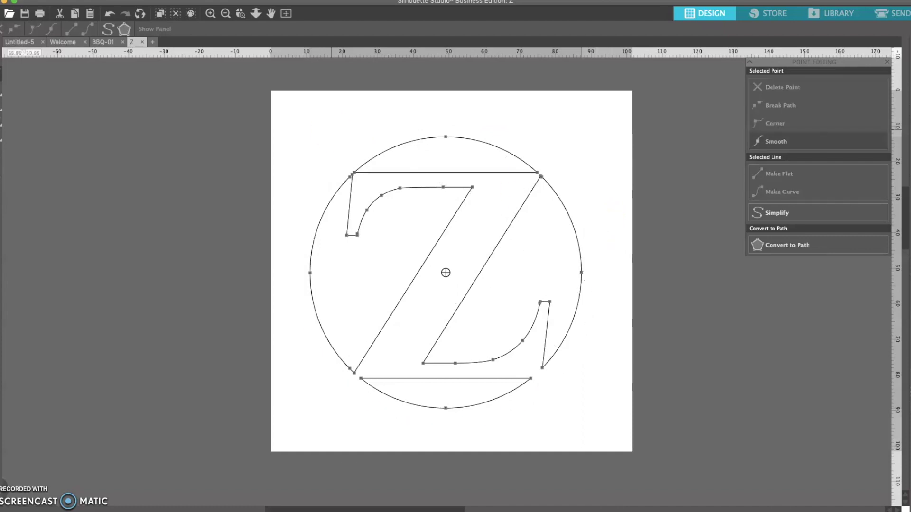
- Leave point editing, select the remaining letter Z artwork and copy it
left_click(1, 35)
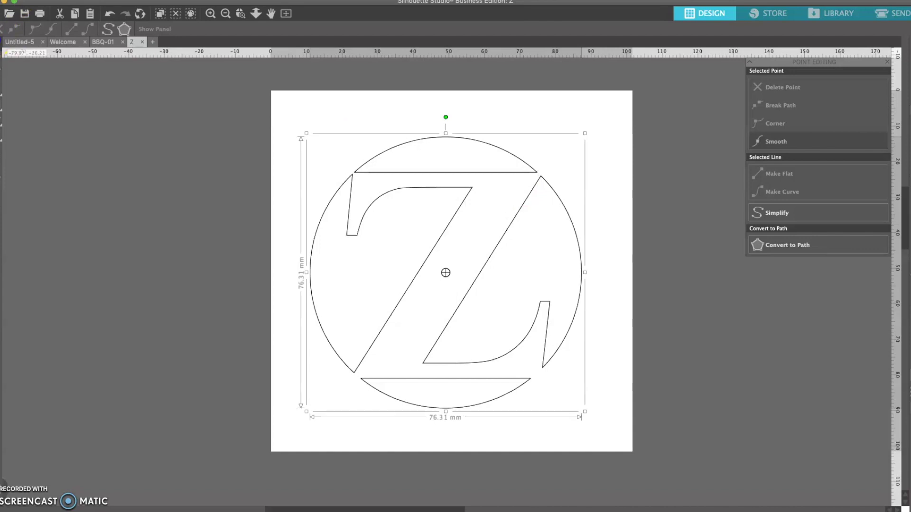
left_click(210, 138)
left_click(351, 180)
mouse_move(351, 185)
left_mouse_down()
mouse_move(375, 152)
mouse_move(350, 196)
left_mouse_up()
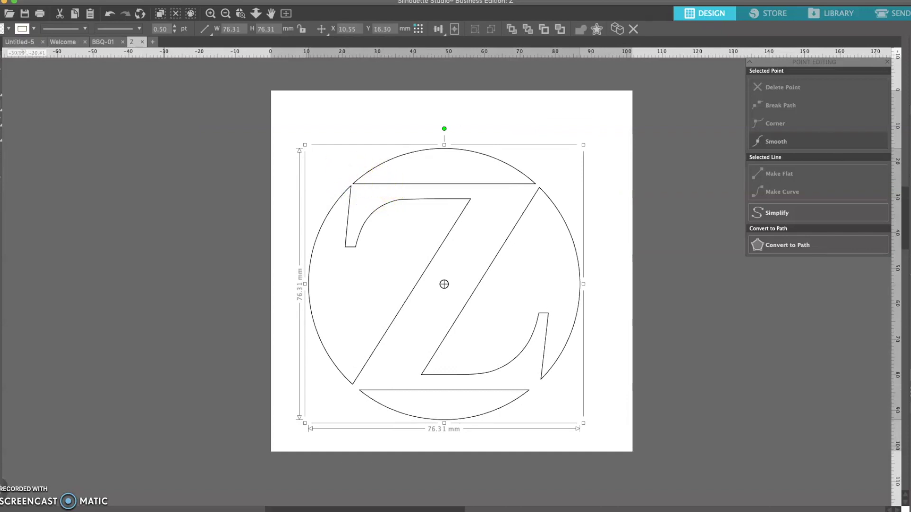
left_click(112, 1)
left_click(111, 47)
left_click(111, 45)
- Delete the barbecue artwork from the round emblem in the Welcome document
left_click(63, 41)
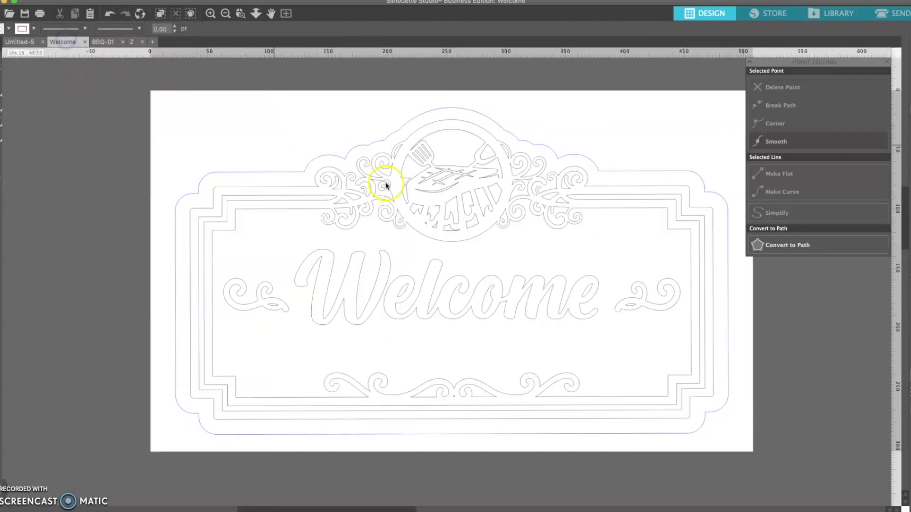
left_click(406, 179)
key("Delete")
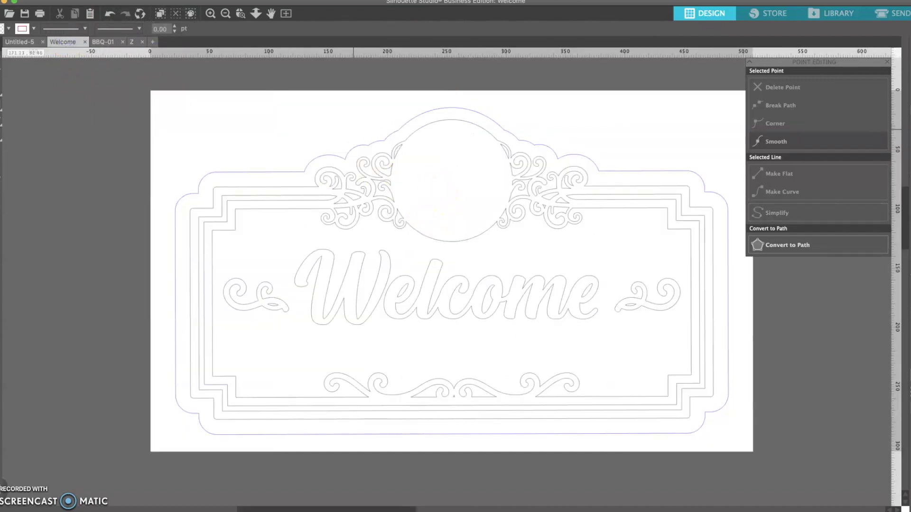
- Paste the letter Z artwork into the Welcome document, then enlarge and centre it inside the round emblem
left_click(113, 57)
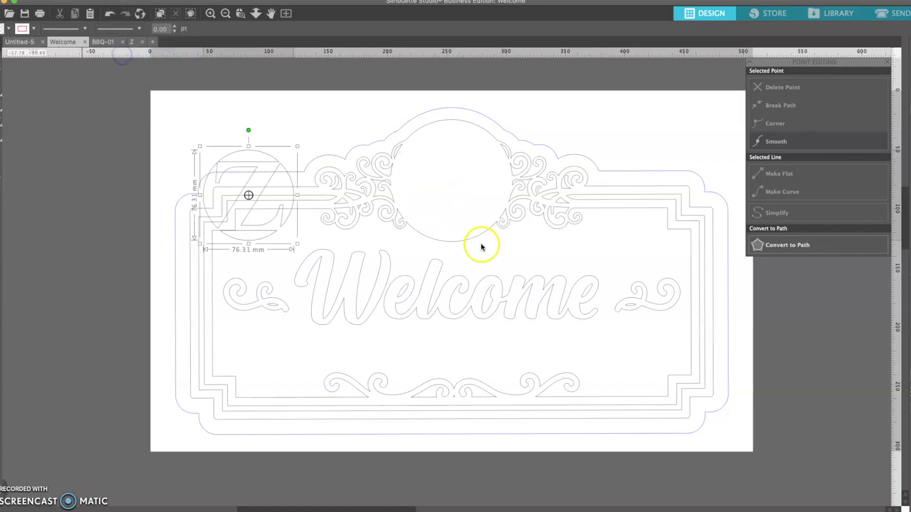
left_click_drag(278, 167, 478, 144)
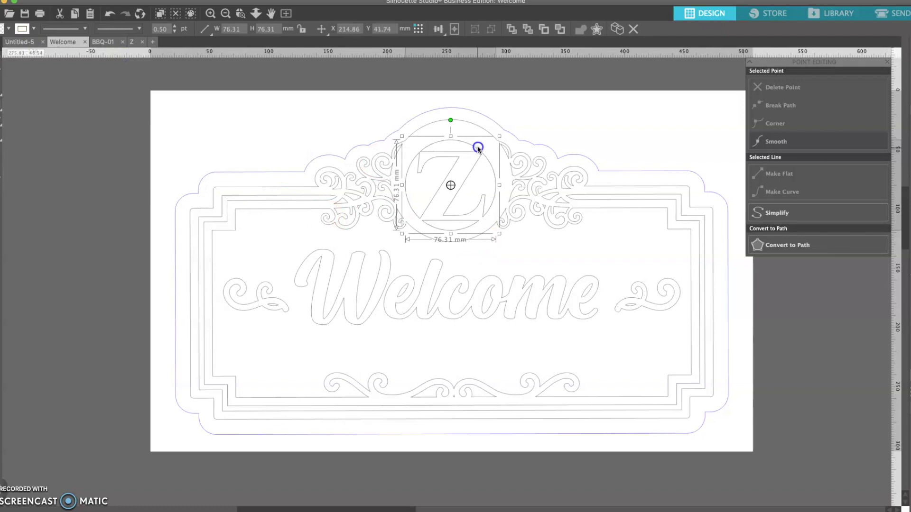
left_click_drag(504, 231, 510, 240)
left_click_drag(456, 202, 457, 197)
left_click(621, 137)
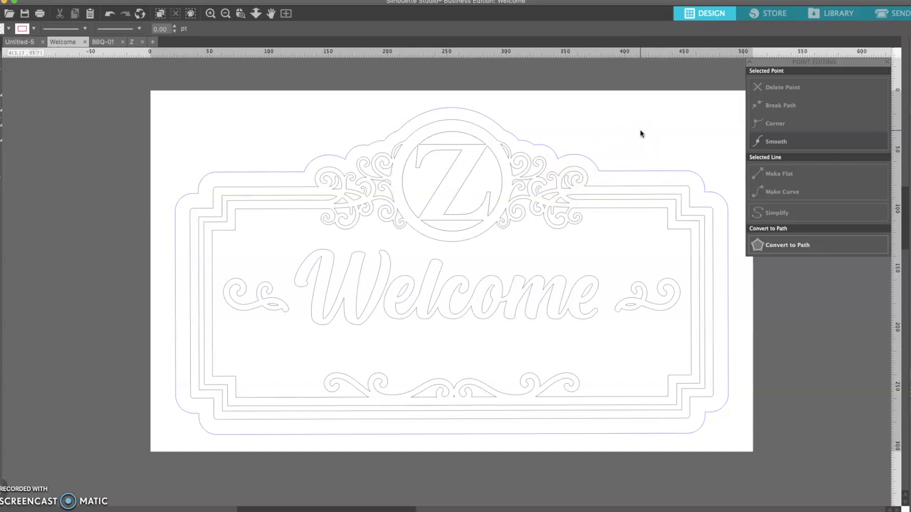
- Switch to Inkscape and delete the inner circle of the Welcome sign's round emblem
left_click(23, 2)
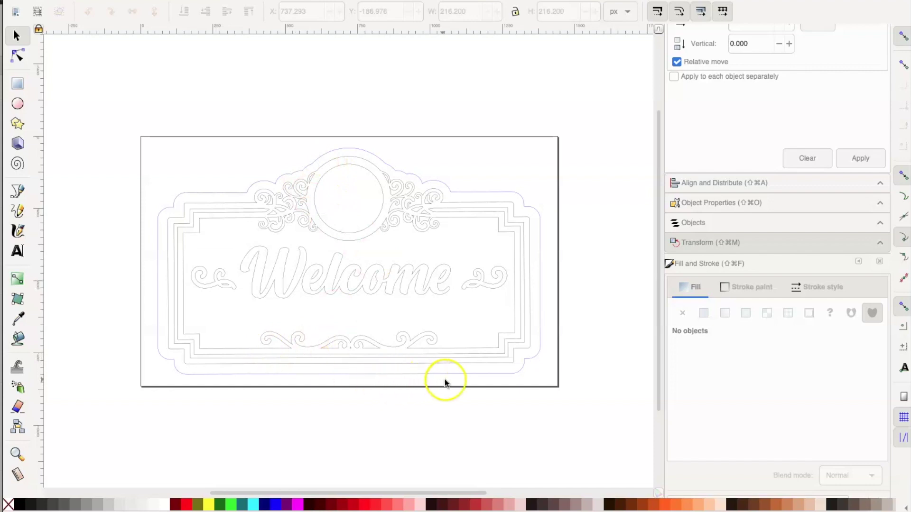
left_click(370, 110)
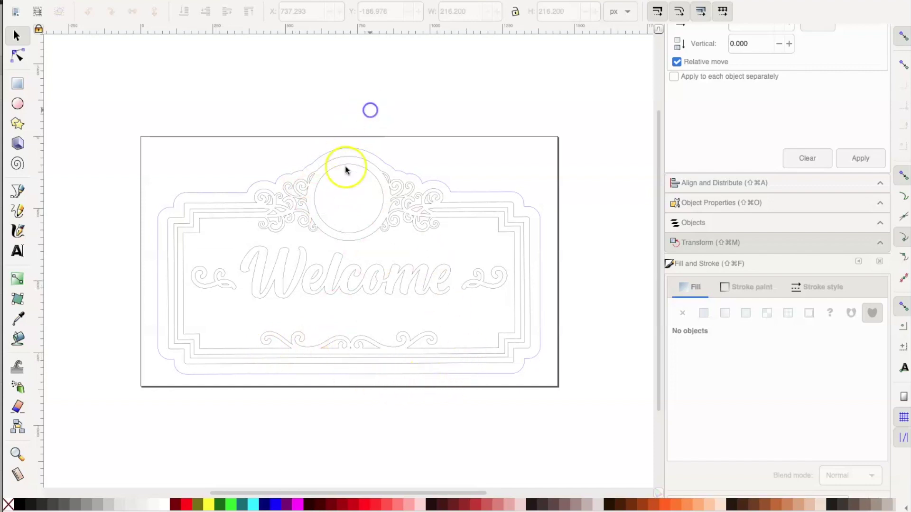
left_click(354, 166)
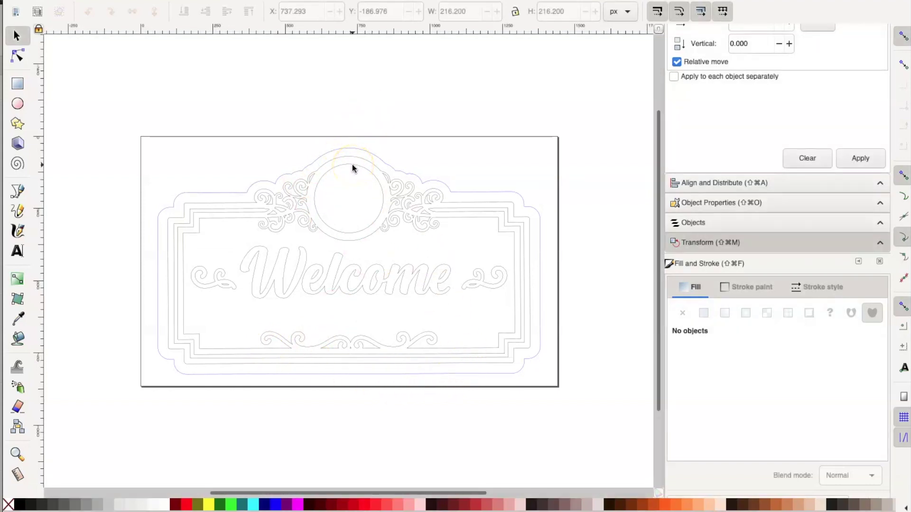
left_click(354, 166)
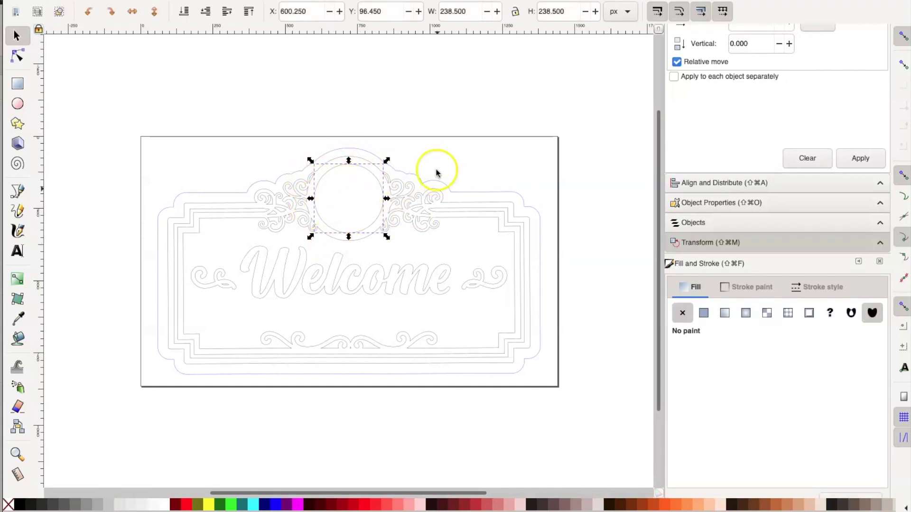
left_click(424, 380)
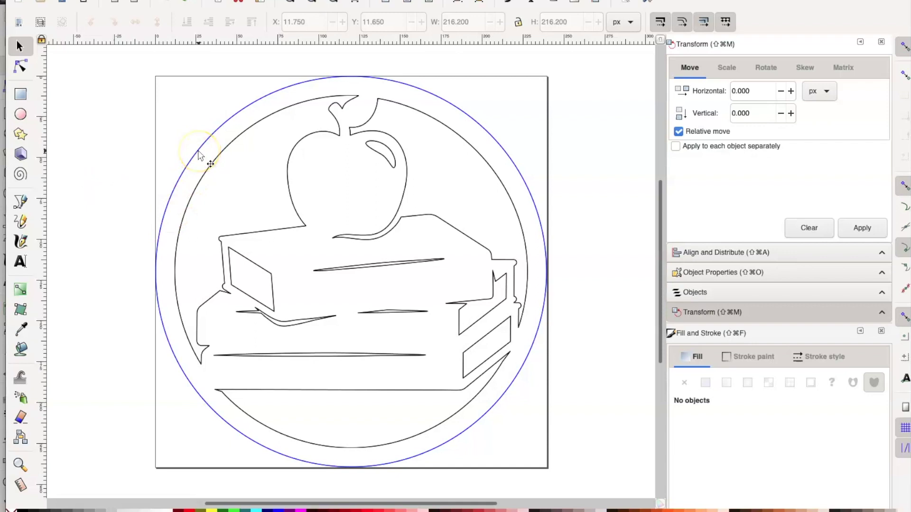
- Delete the blue outer circle around the apple-and-books artwork
left_click(172, 191)
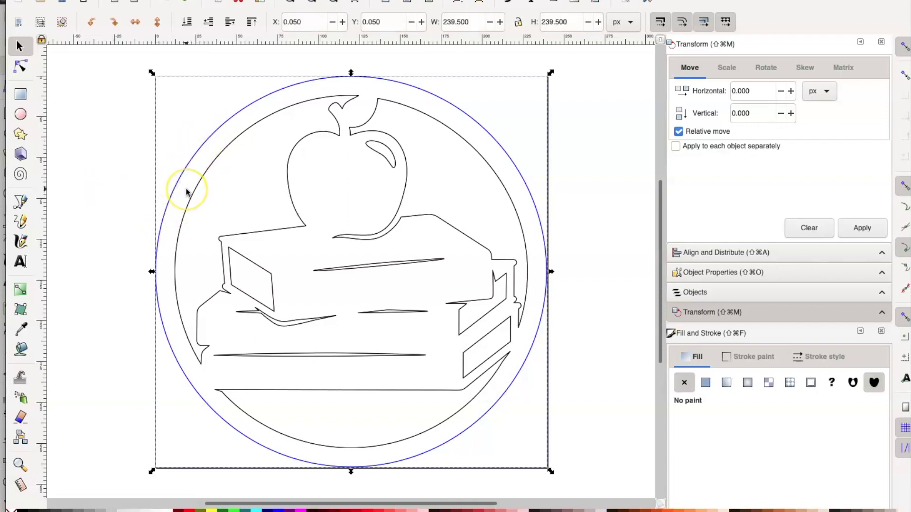
key("Delete")
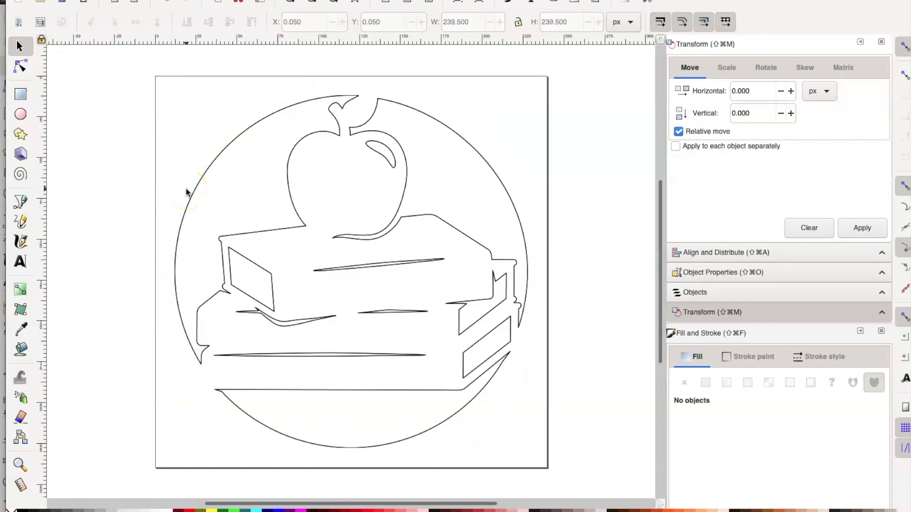
left_click(96, 202)
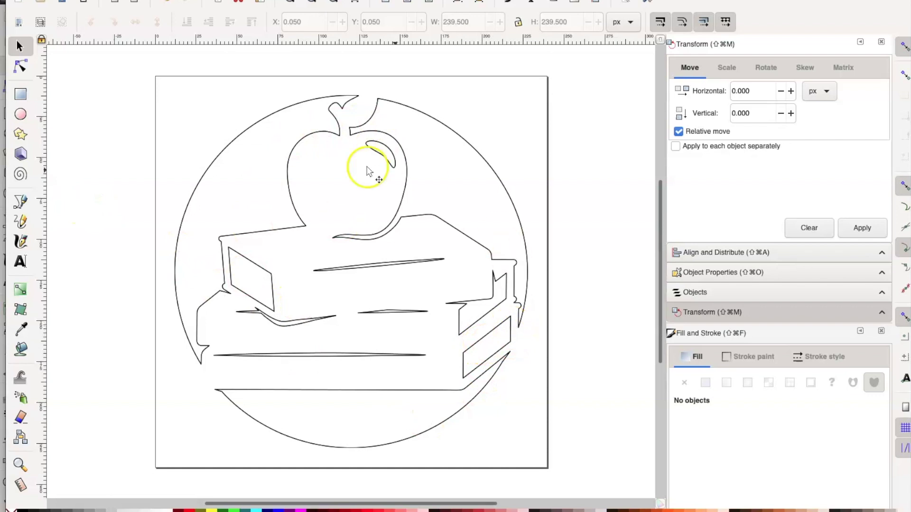
- Copy the apple-and-books artwork and paste it above the sign in the Welcome document
left_click(294, 147)
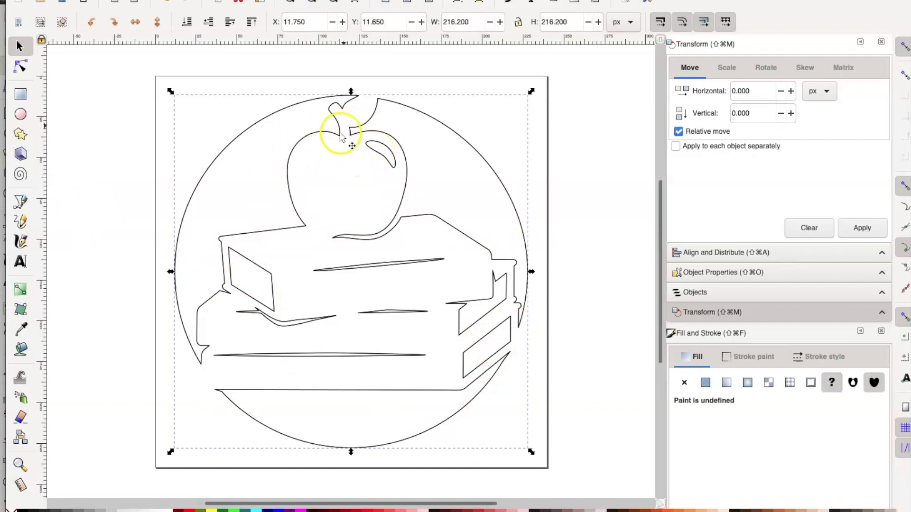
mouse_move(316, 111)
left_mouse_down()
mouse_move(344, 144)
mouse_move(327, 129)
left_mouse_up()
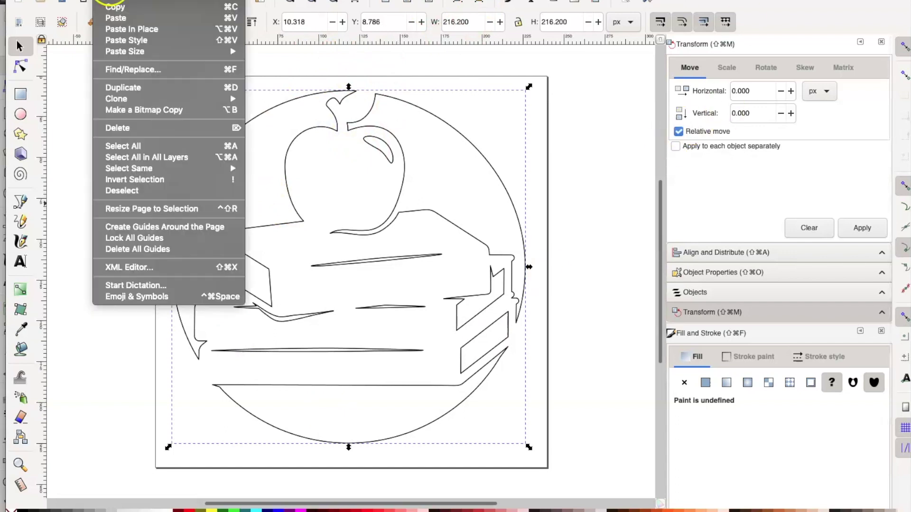
left_click(124, 7)
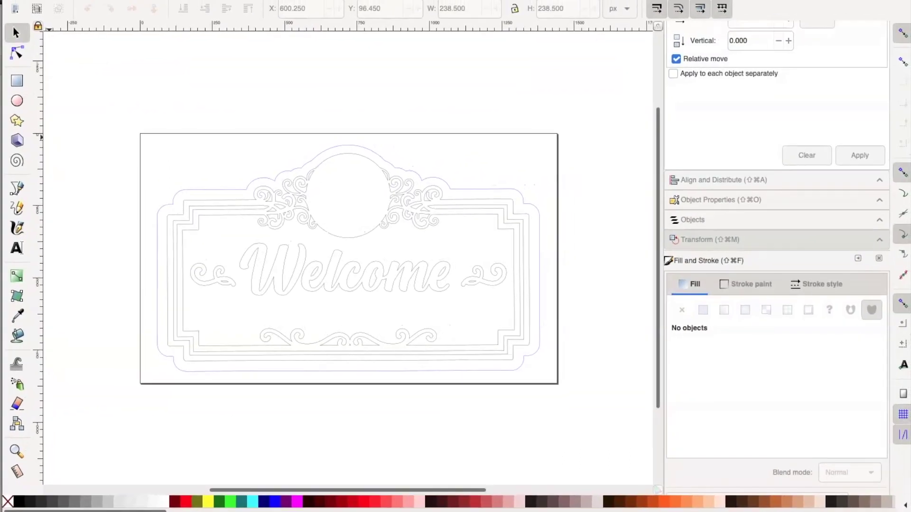
left_click(372, 74)
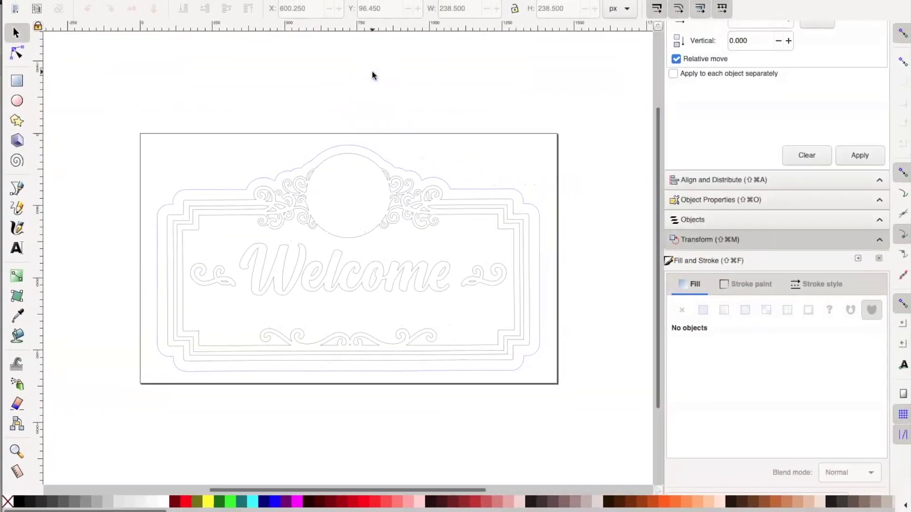
key("super+v")
left_click(106, 0)
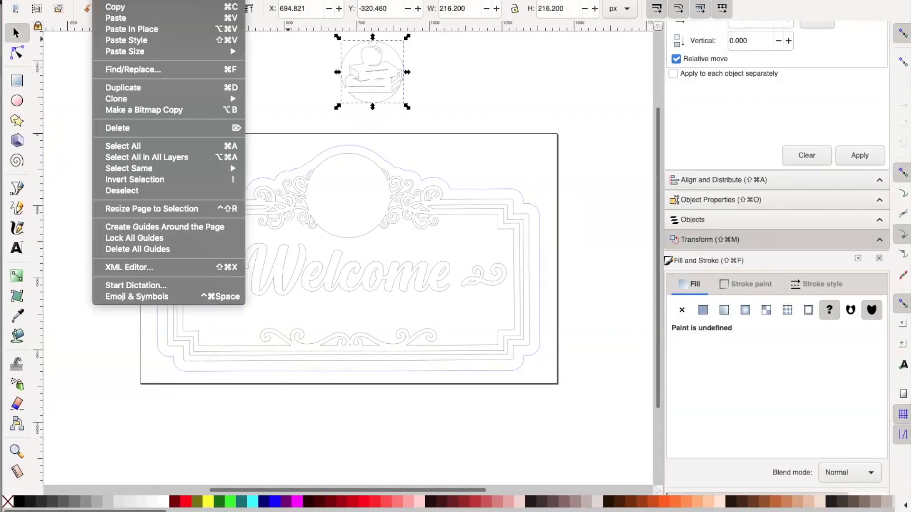
left_click(118, 17)
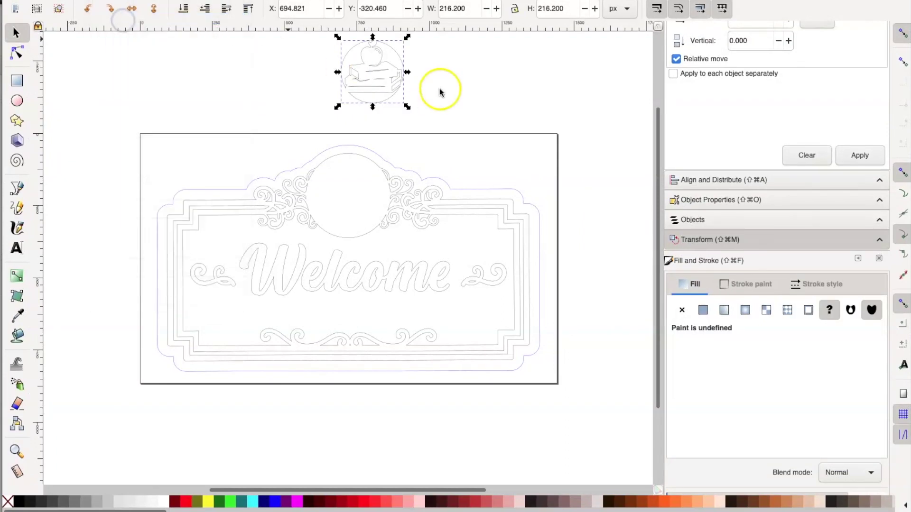
left_click(457, 91)
left_click(461, 94)
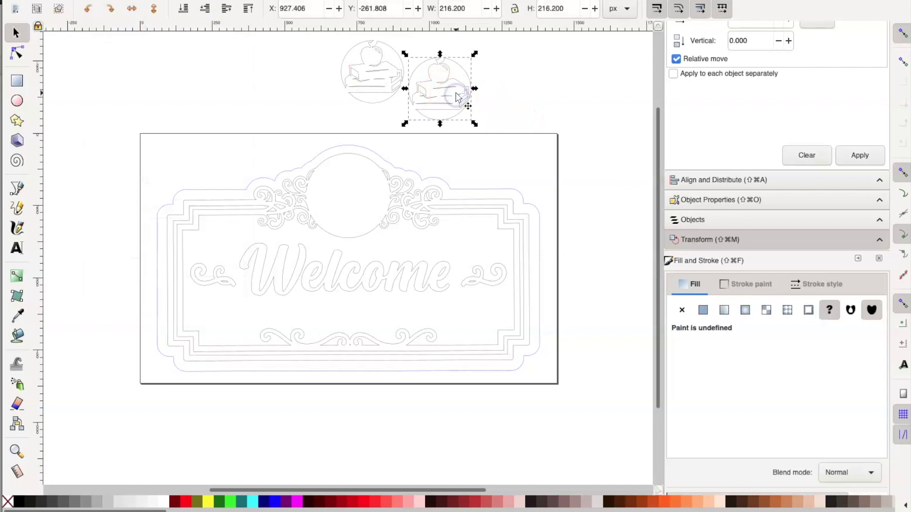
key("Delete")
- Move the apple-and-books artwork from above the sign into the empty round emblem
left_click(374, 65)
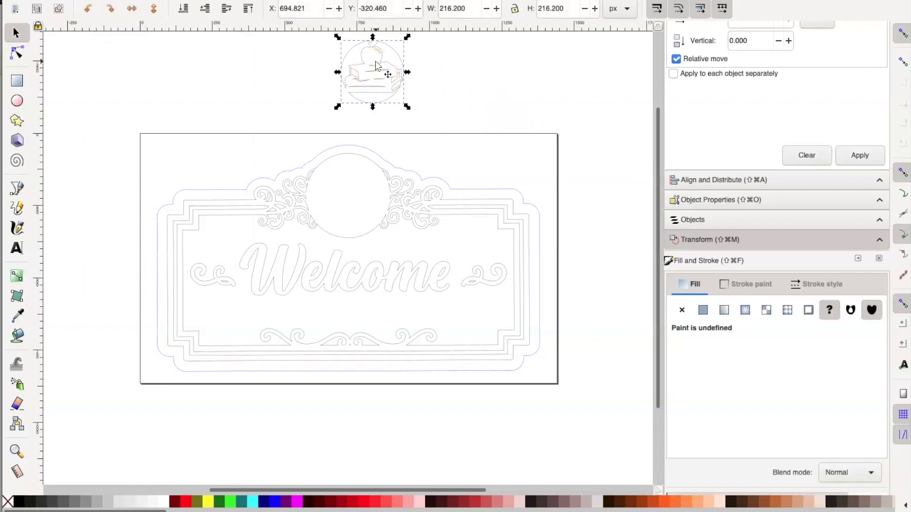
left_click_drag(377, 63, 343, 195)
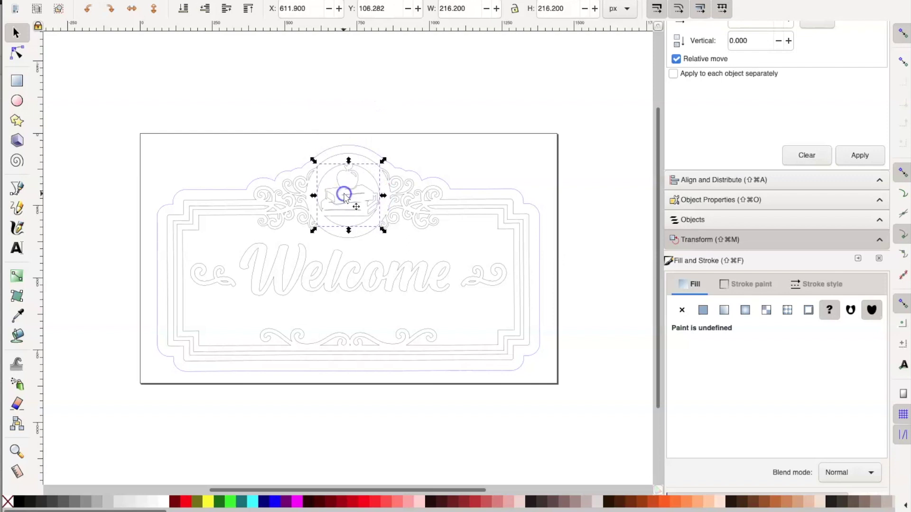
left_click(467, 66)
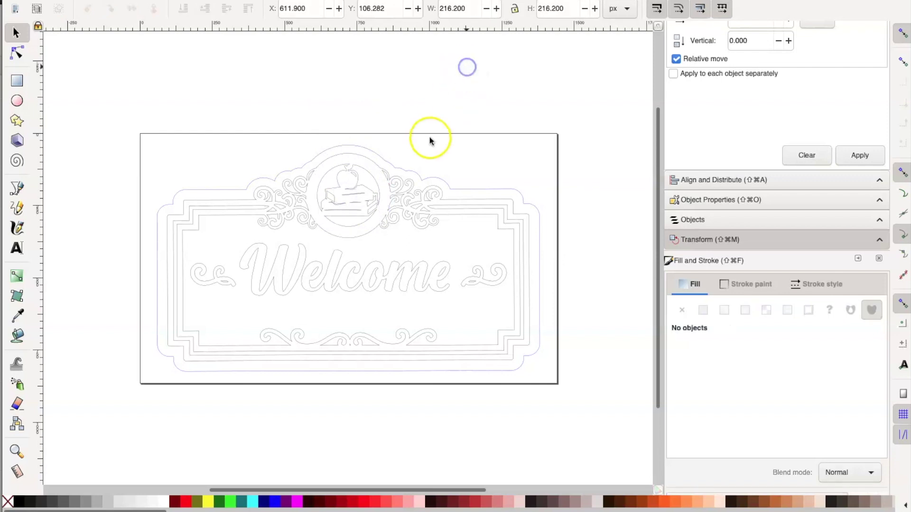
- Enlarge the apple-and-books artwork to about 250 × 242 px and centre it inside the round emblem
left_click(359, 215)
left_click_drag(383, 231, 388, 235)
left_click_drag(336, 197, 342, 197)
left_click(484, 97)
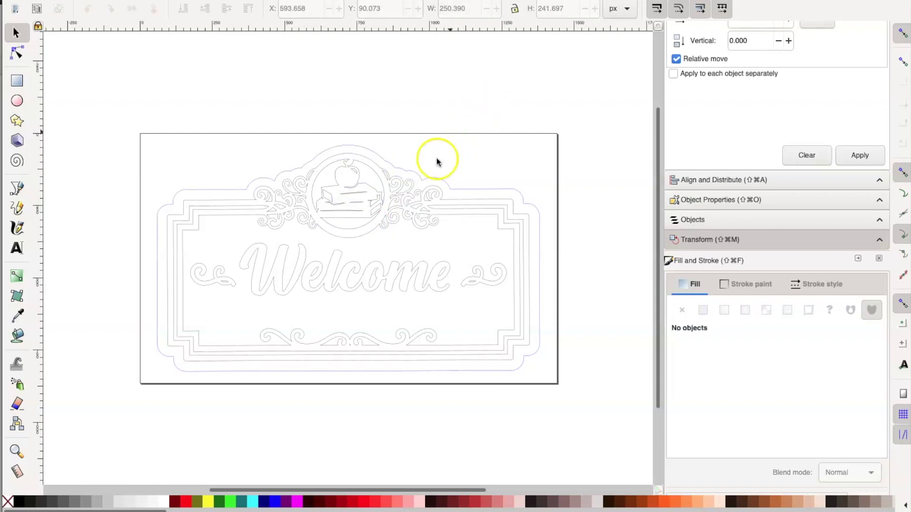
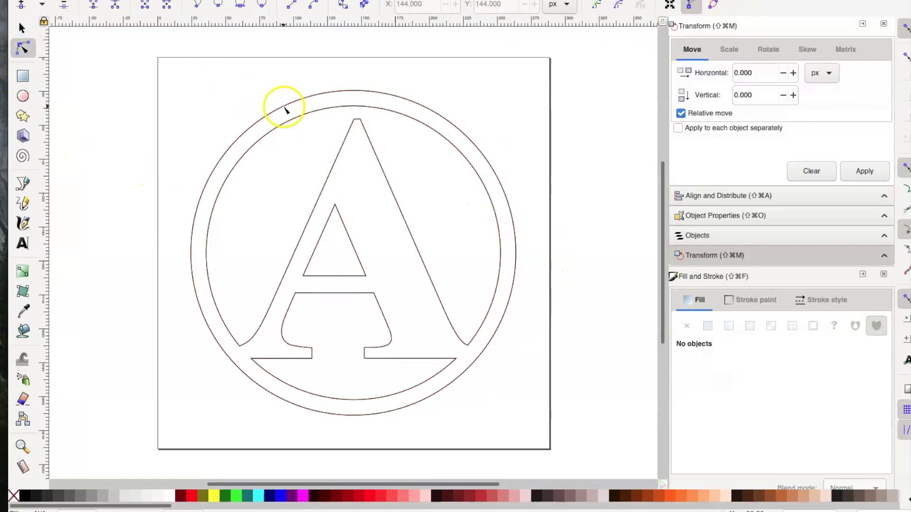
- In the letter A document, check whether the outer circle is joined to the letter by selecting and shifting it
left_click(284, 107)
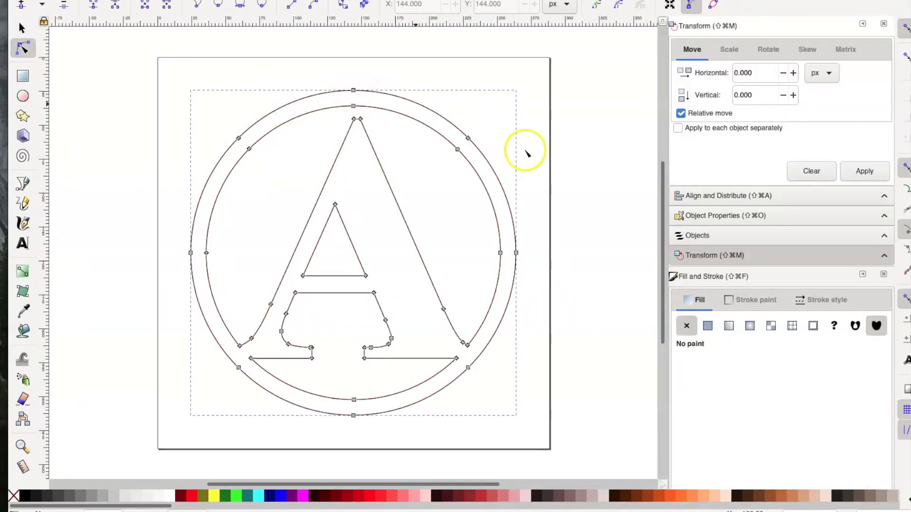
left_click(575, 171)
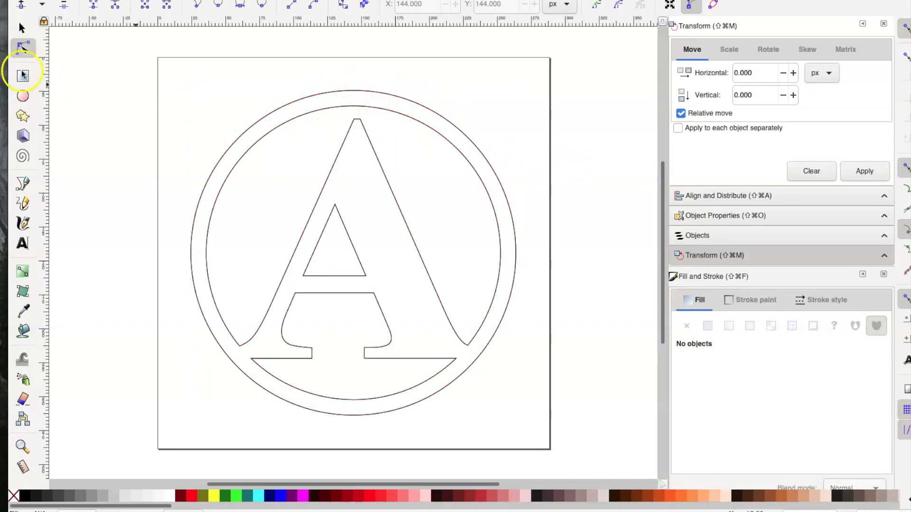
left_click(21, 28)
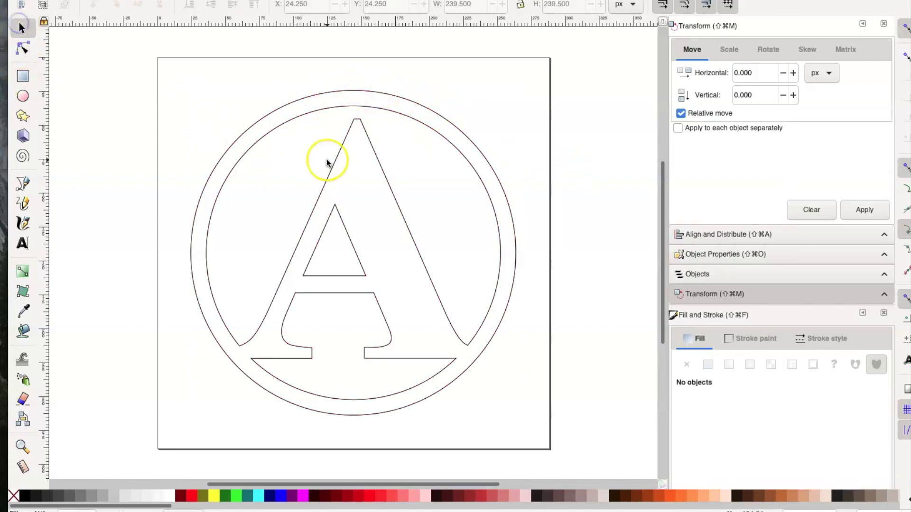
left_click(263, 120)
mouse_move(476, 178)
left_mouse_down()
mouse_move(484, 203)
mouse_move(473, 171)
mouse_move(478, 183)
left_mouse_up()
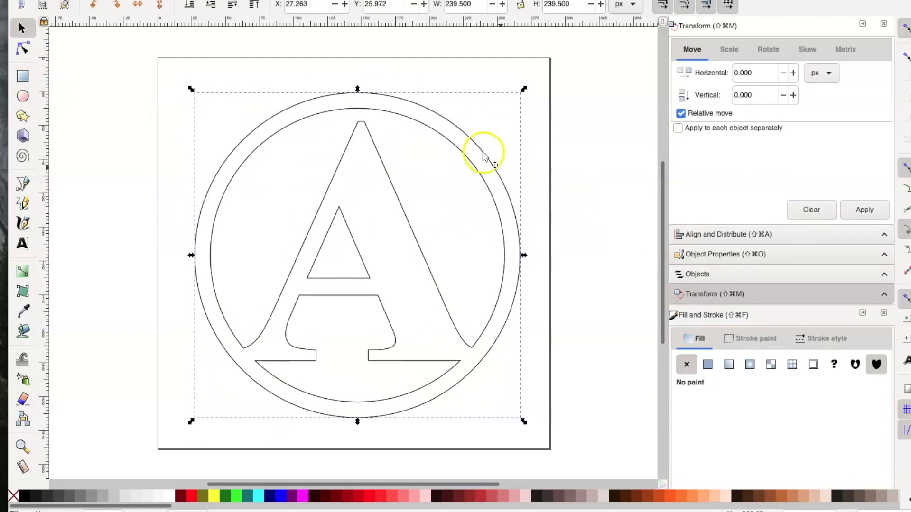
left_click(588, 290)
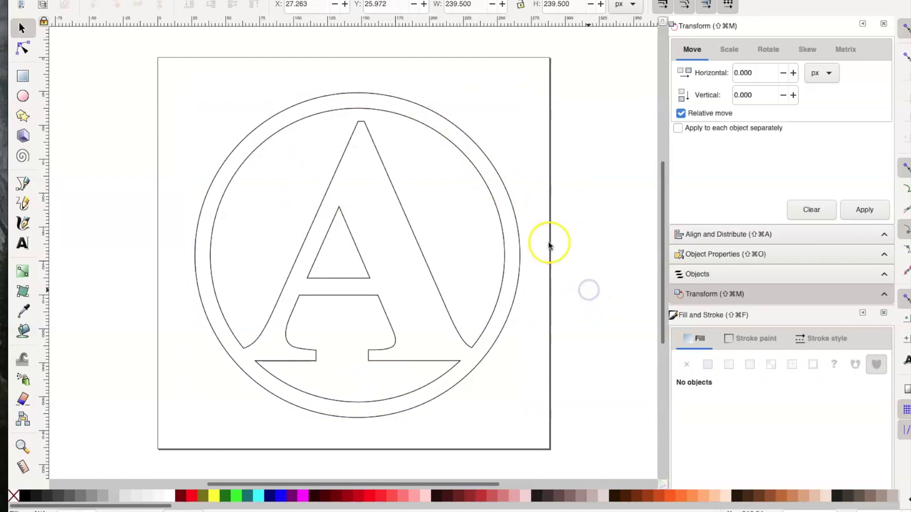
- Delete all nodes of the outer circle around the letter A, keeping the inner circle and letter paths
double_click(496, 178)
left_click(357, 93)
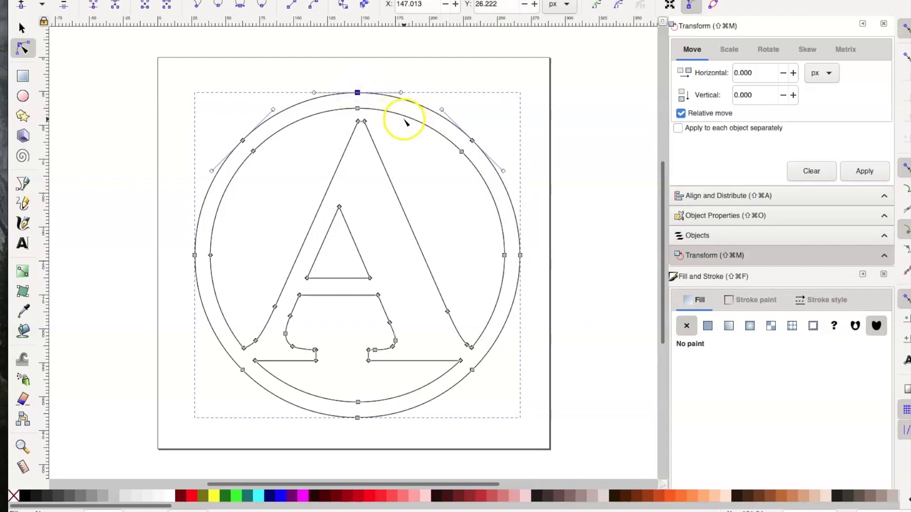
key("Delete")
left_click_drag(472, 142, 358, 418)
left_click_drag(242, 370, 193, 254)
left_click_drag(211, 191, 243, 140)
left_click(22, 28)
left_click(127, 94)
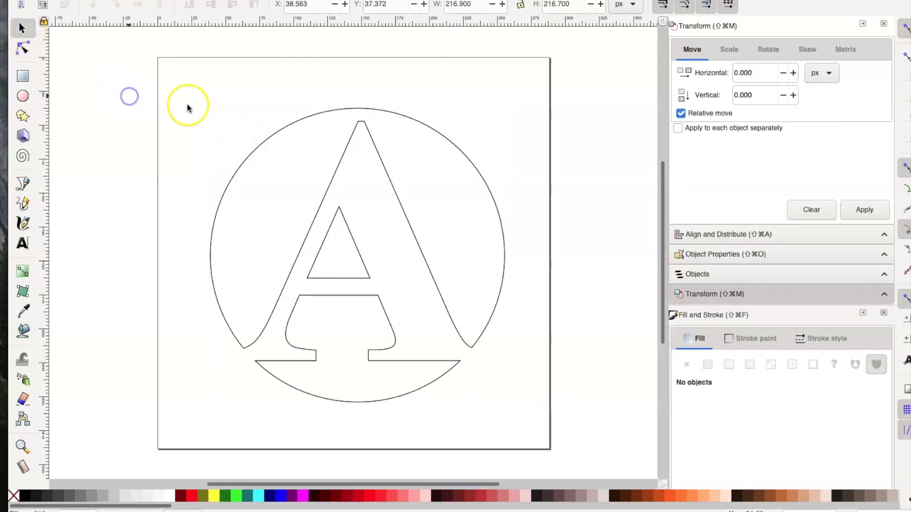
left_click(565, 227)
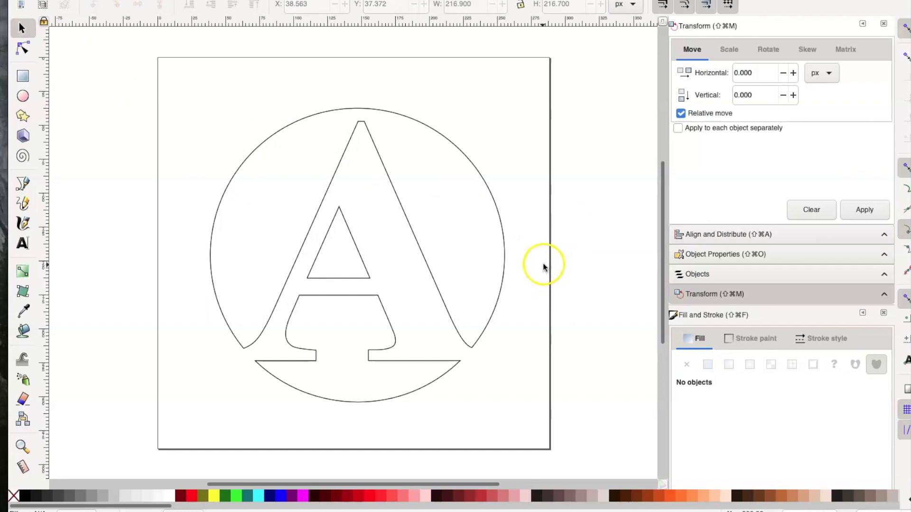
- Shift the remaining letter A artwork slightly up, copy it and switch to the Welcome document
left_click(401, 204)
mouse_move(401, 208)
left_mouse_down()
mouse_move(419, 194)
mouse_move(395, 199)
left_mouse_up()
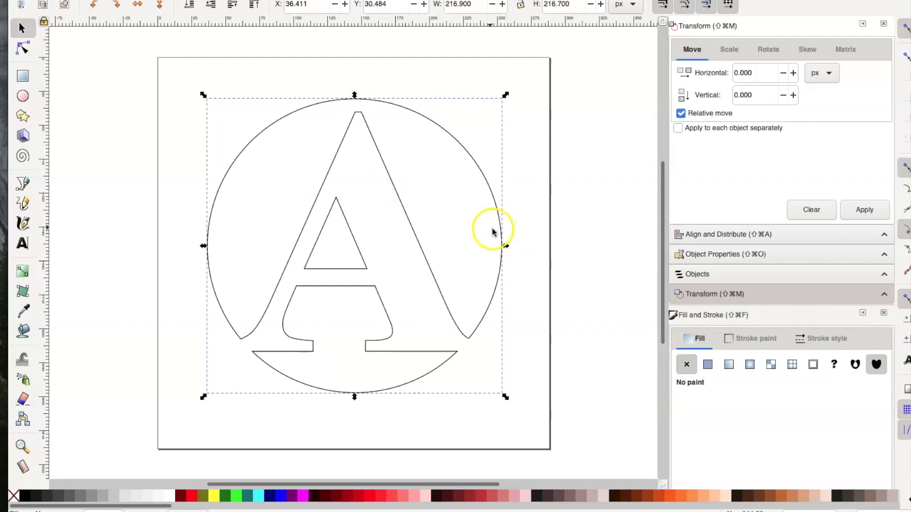
left_click(114, 2)
left_click(115, 7)
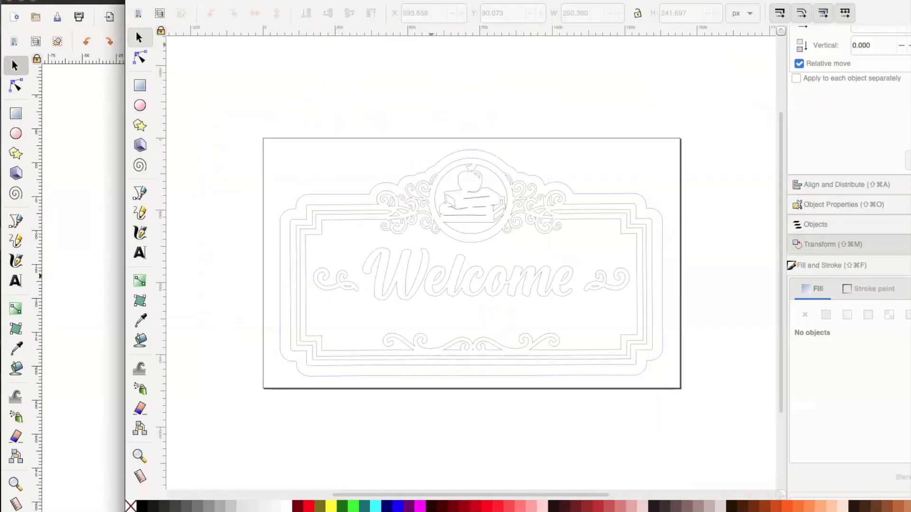
left_click_drag(403, 8, 303, 5)
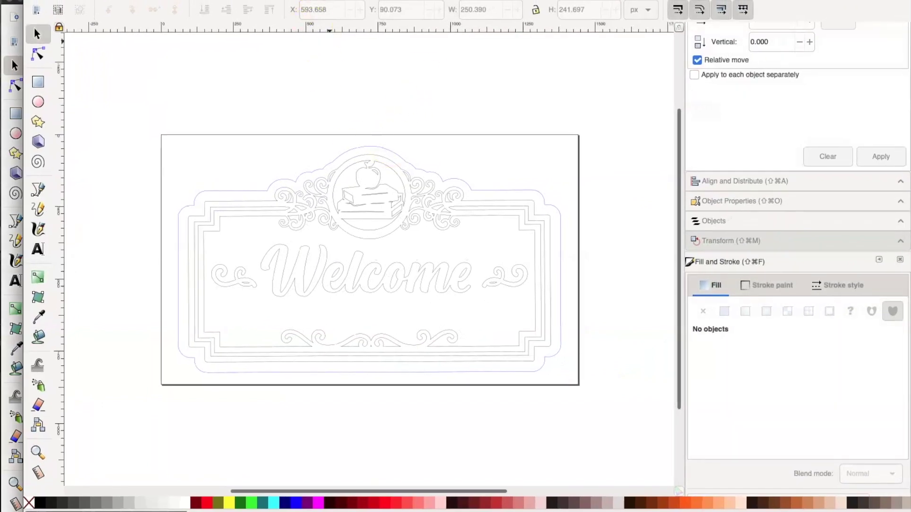
- Replace the apple-and-books artwork in the Welcome sign's round emblem with the copied letter A artwork
left_click(353, 201)
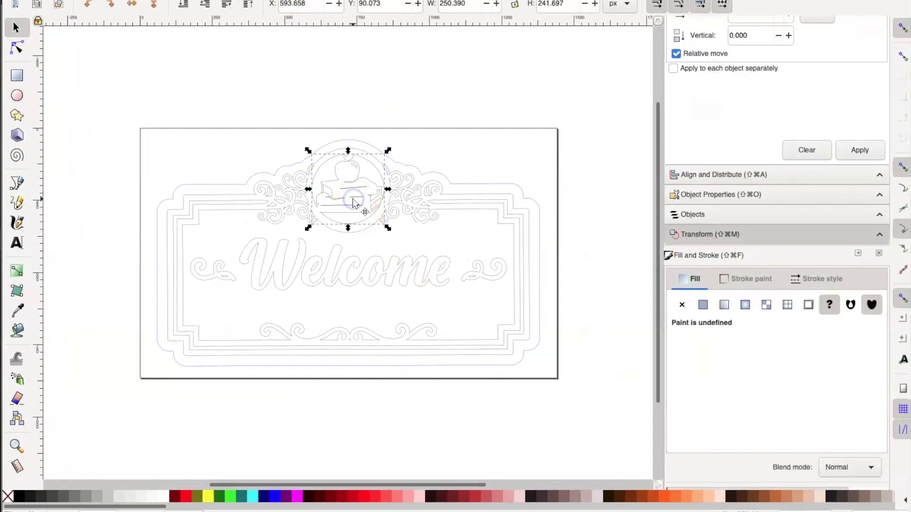
key("Delete")
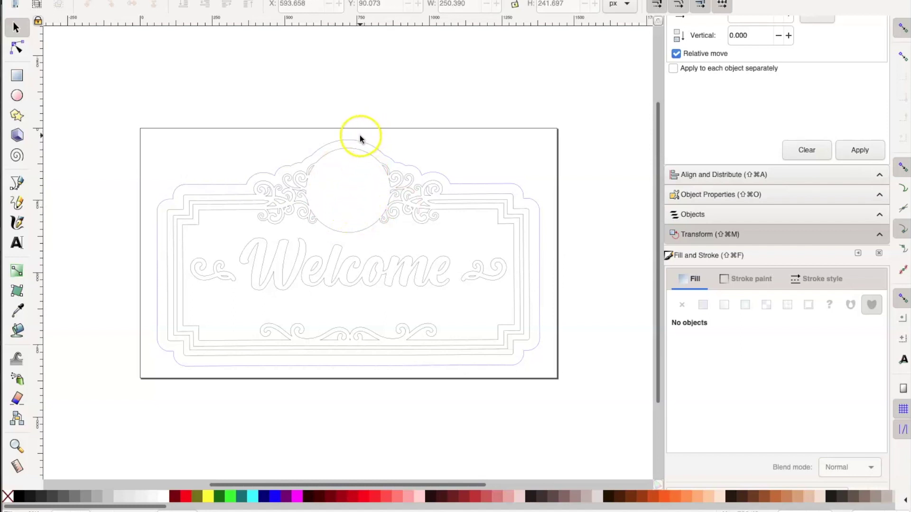
key("ctrl+v")
left_click_drag(369, 130, 356, 184)
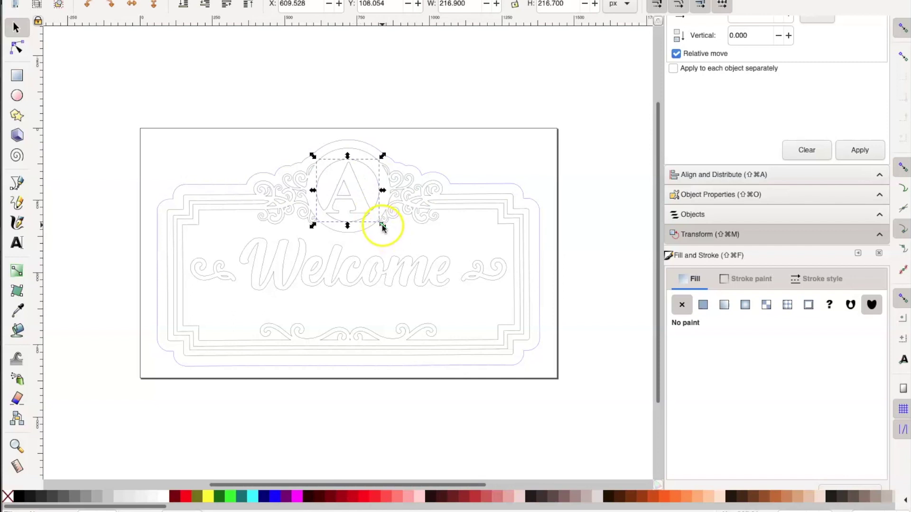
- Enlarge the letter A artwork to about 247 × 251 px and nudge it into the centre of the round emblem
left_click_drag(382, 228, 389, 232)
left_click_drag(365, 194, 353, 181)
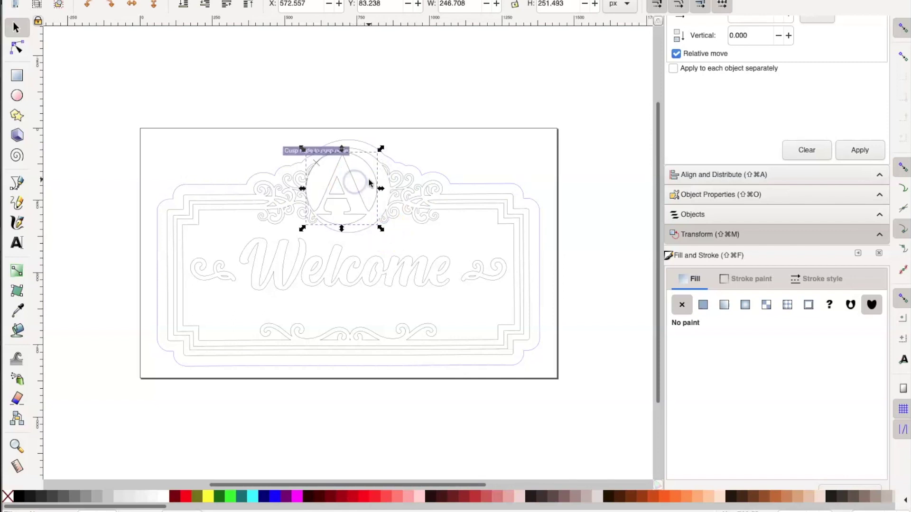
key("Right")
key("Right")
key("Right")
key("Right")
key("Right")
key("Right")
key("Right")
key("Right")
key("Right")
key("Right")
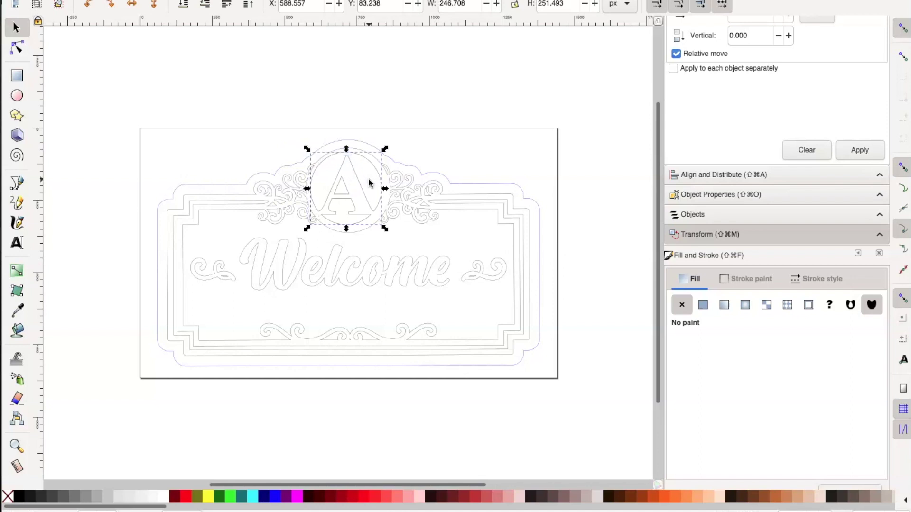
key("Right")
key("Right")
key("Right")
key("Down")
key("Down")
key("Down")
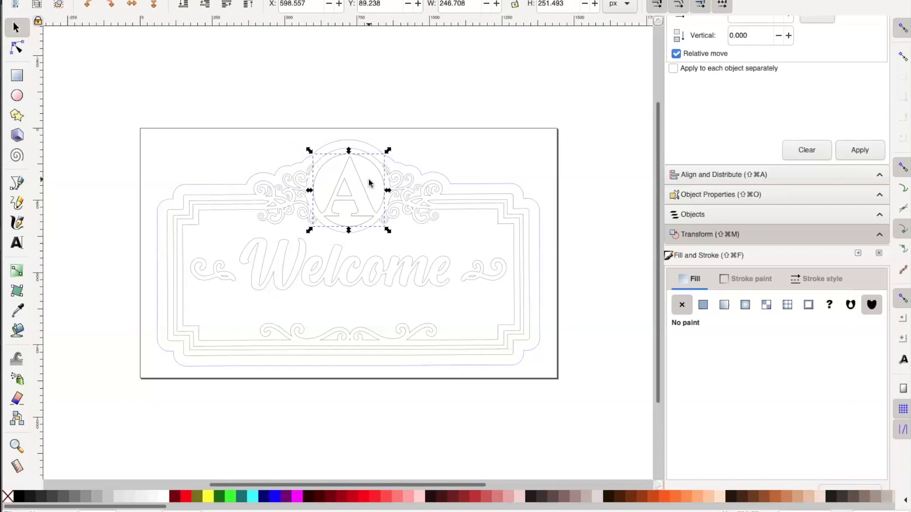
key("Down")
key("Left")
key("Up")
left_click(408, 98)
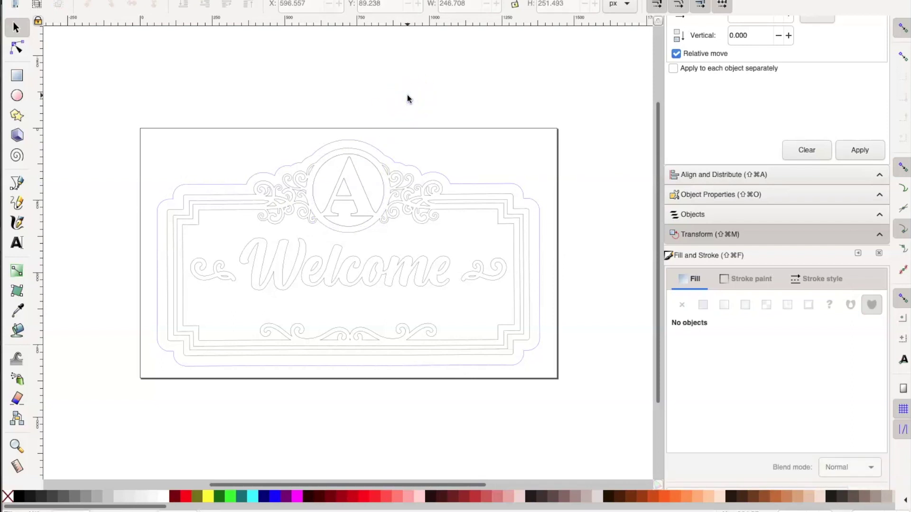
- Nudge the letter A artwork slightly further left inside the round emblem, then deselect it
left_click(356, 176)
left_click(504, 75)
left_click(248, 41)
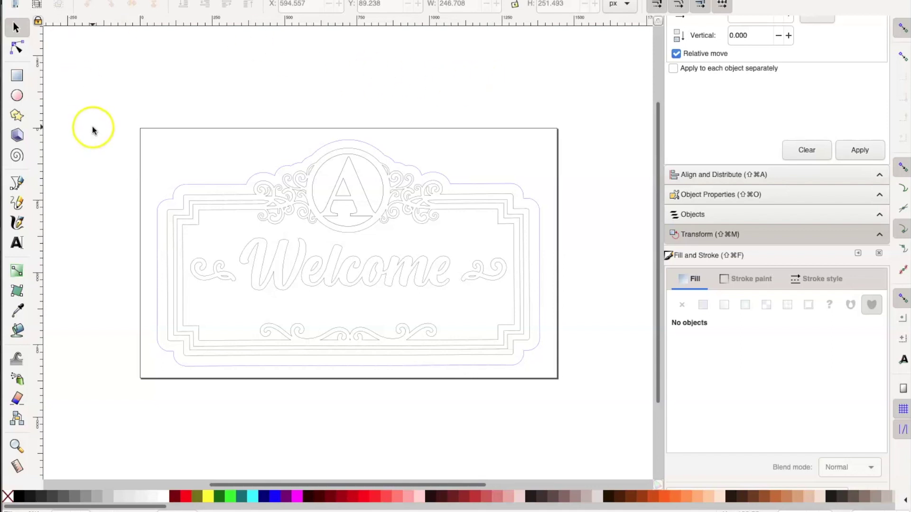